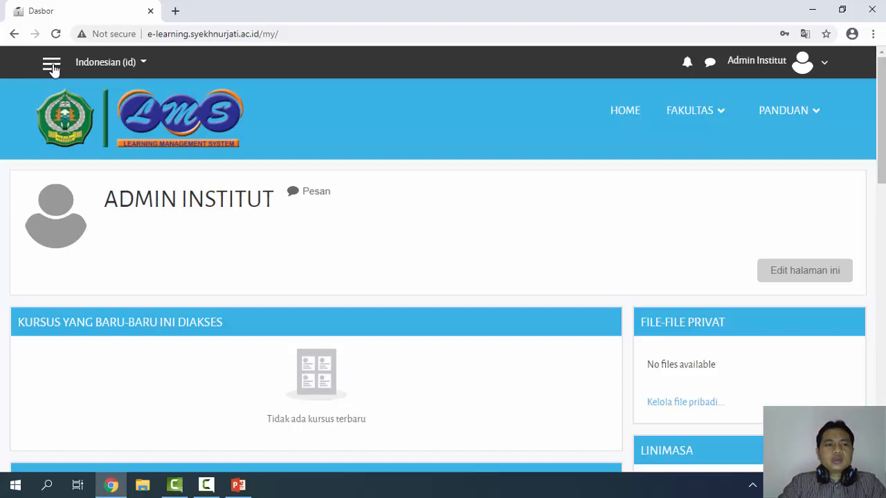
# Open the Kursus section of Site Administration from the navigation drawer
pyautogui.click(52, 66)
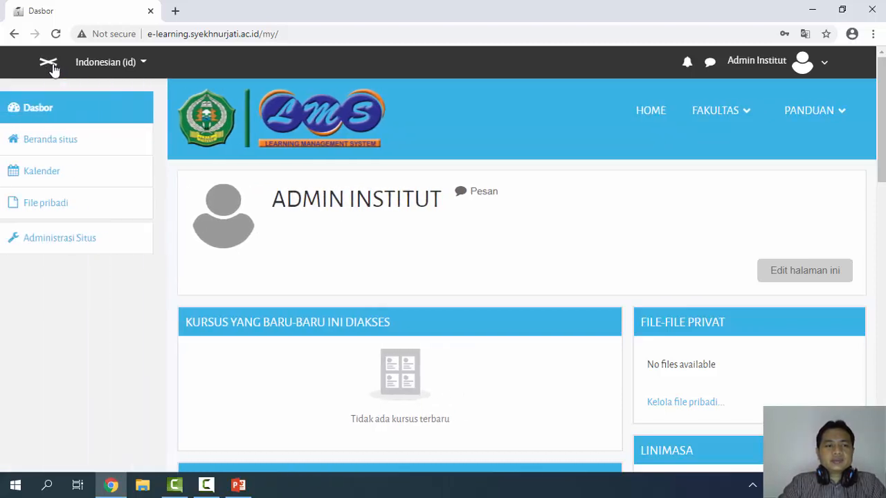
pyautogui.click(74, 242)
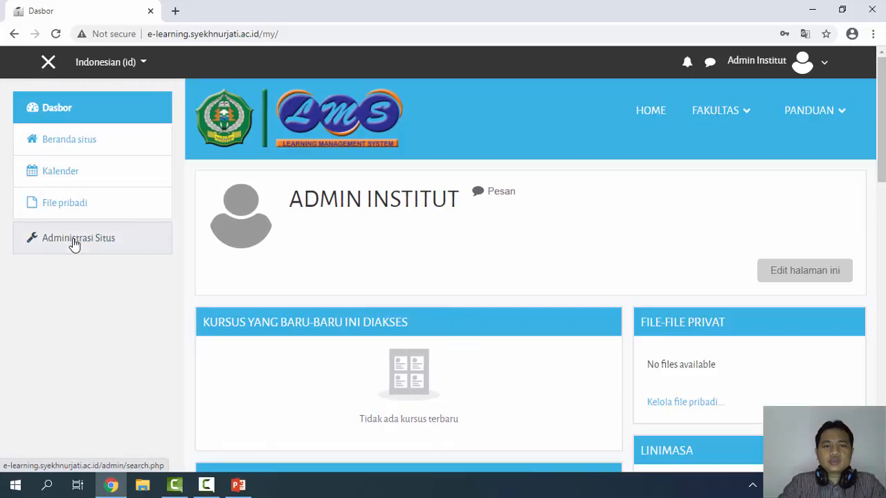
pyautogui.scroll(-4, 851, 238)
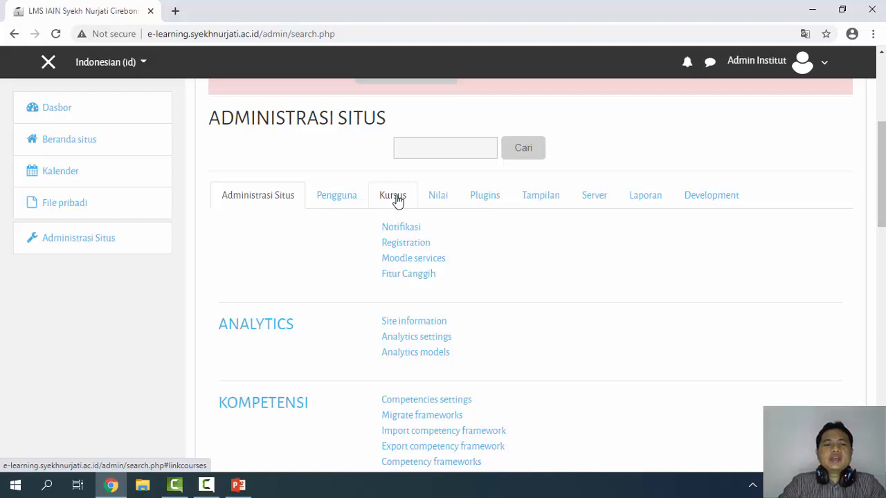
pyautogui.click(398, 201)
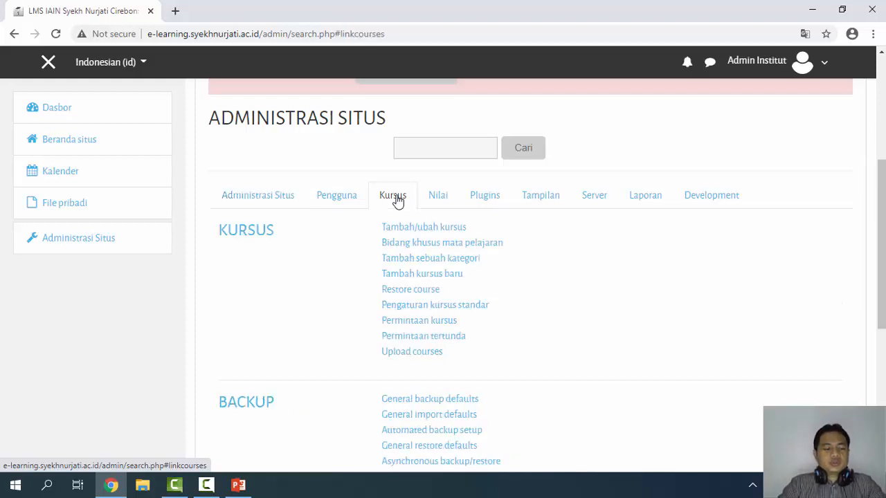
# Open Tambah/ubah kursus and select the Pendidikan AgamaIslam category to list its three courses
pyautogui.click(433, 230)
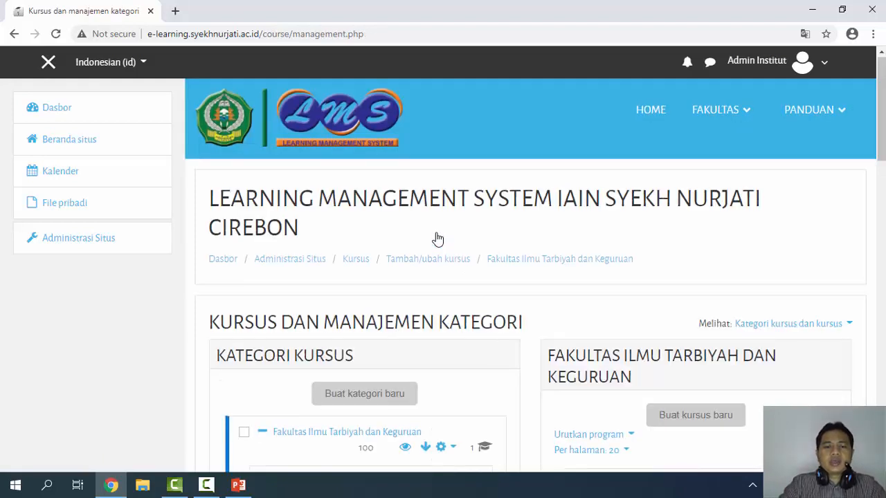
pyautogui.scroll(-5, 437, 239)
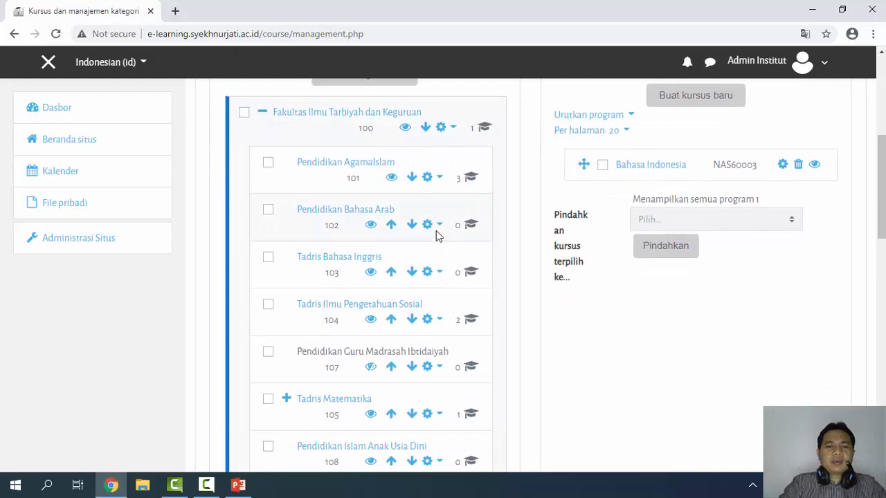
pyautogui.scroll(2, 438, 237)
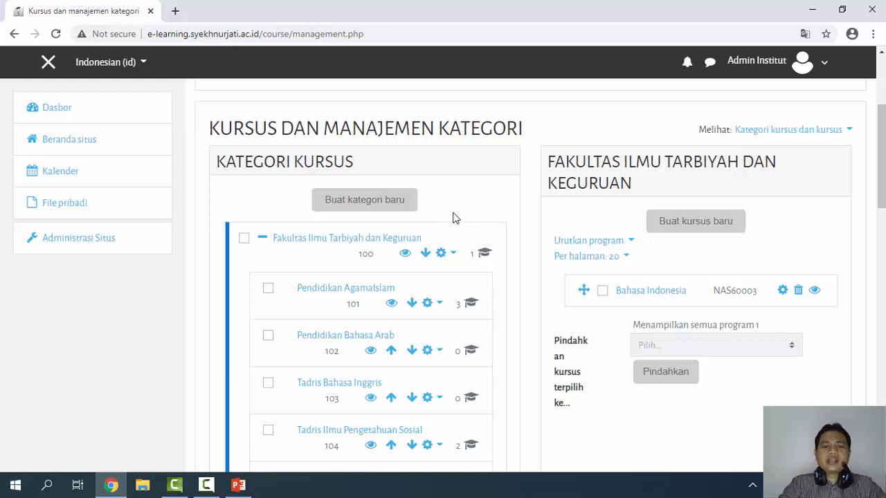
pyautogui.scroll(-1, 453, 218)
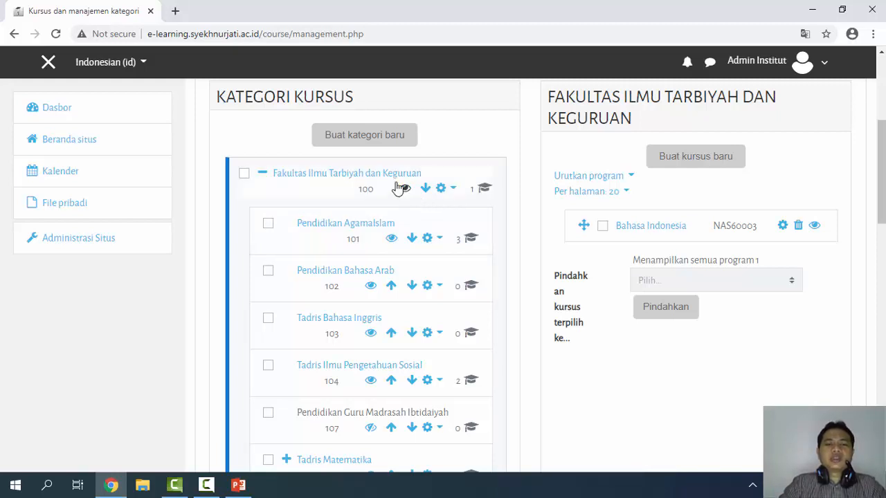
pyautogui.click(377, 228)
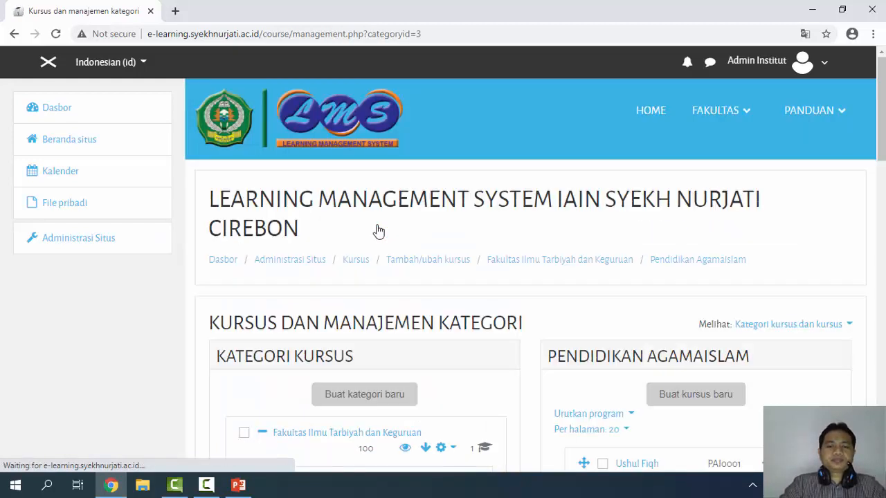
pyautogui.scroll(-2, 725, 255)
pyautogui.scroll(-2, 725, 254)
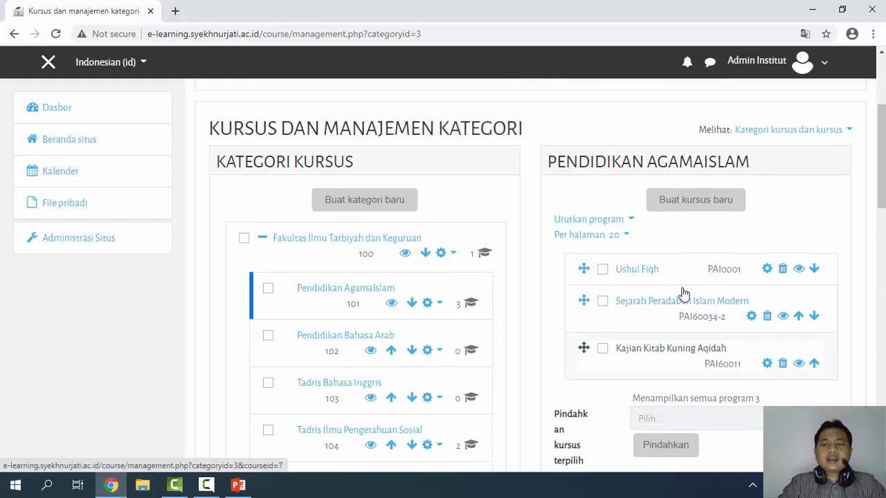
pyautogui.scroll(1, 675, 287)
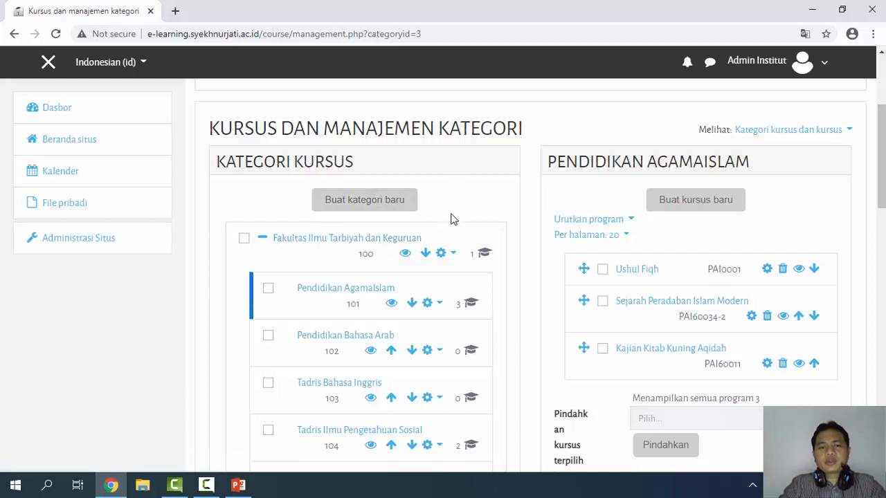
pyautogui.scroll(-1, 757, 179)
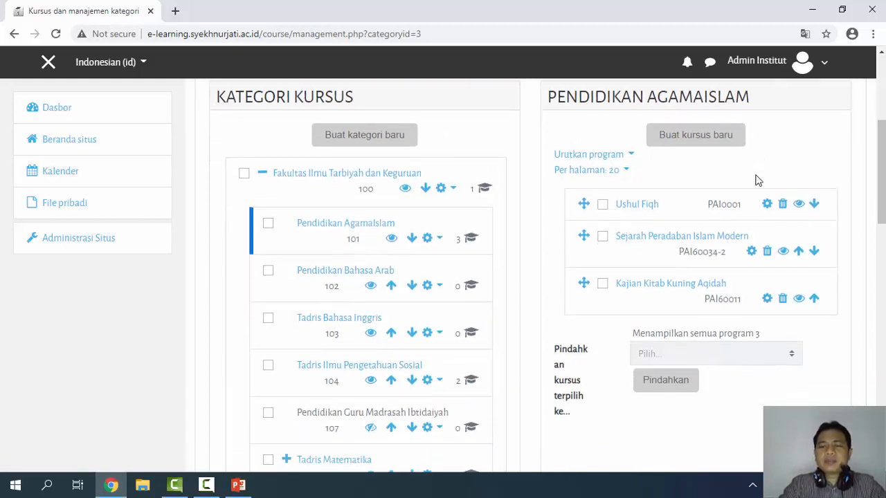
# Start a new course in this category with full name 'Metode Studi Islam'
pyautogui.click(695, 135)
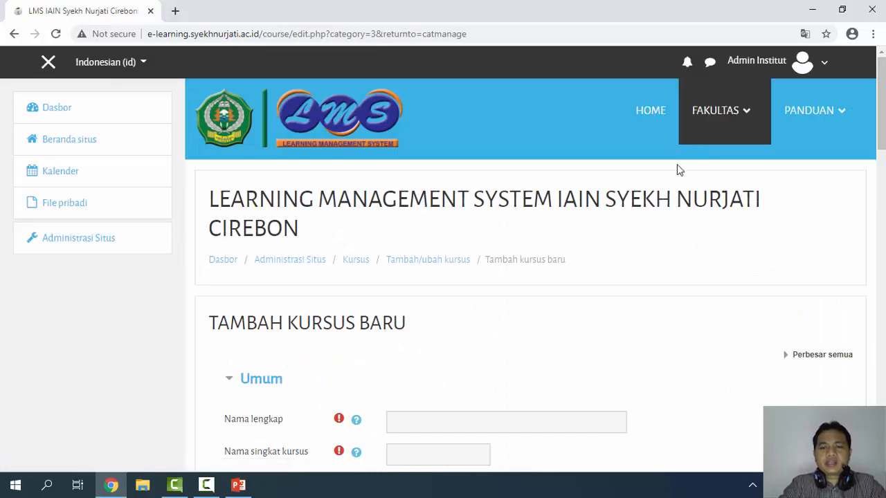
pyautogui.scroll(-3, 465, 218)
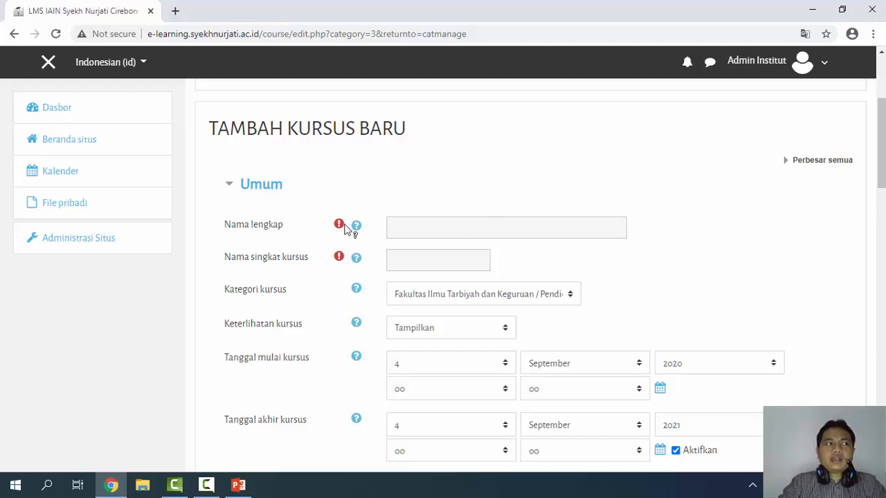
pyautogui.moveTo(344, 228)
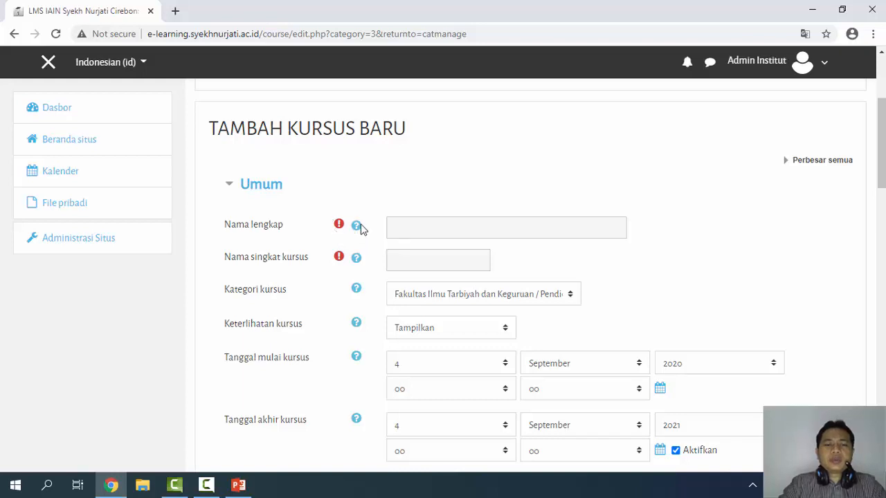
pyautogui.click(412, 226)
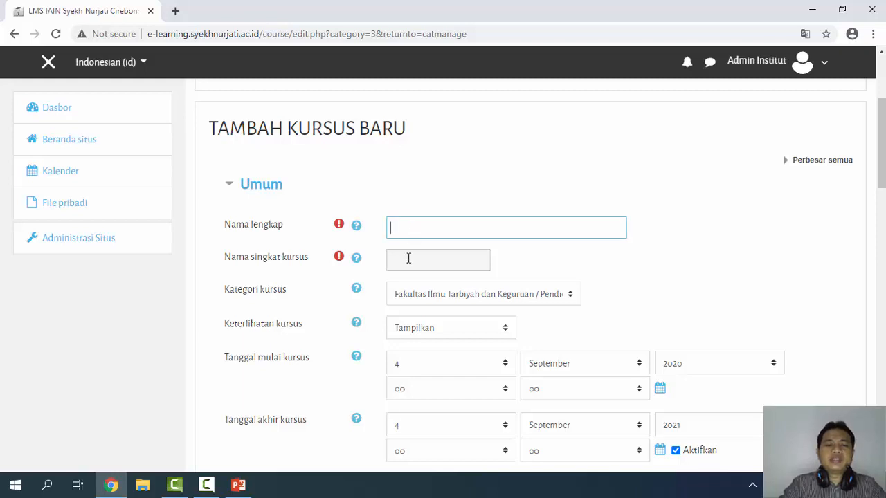
pyautogui.click(407, 257)
pyautogui.click(423, 228)
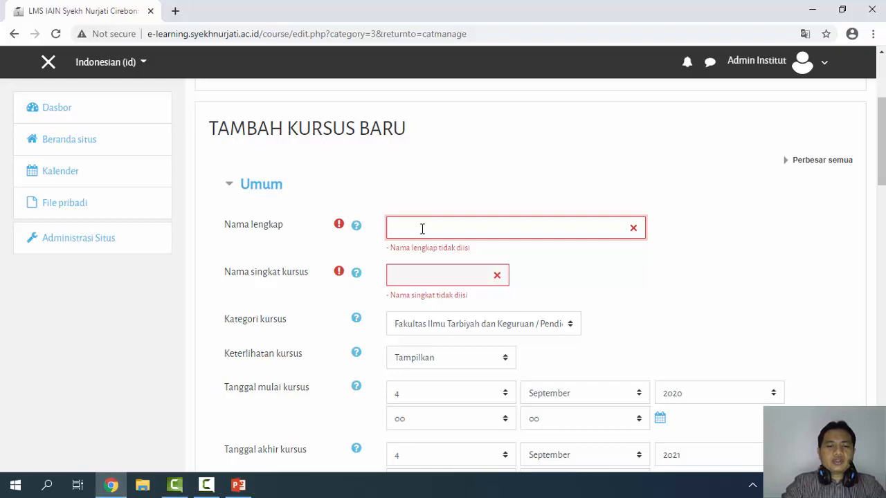
pyautogui.write('Metode')
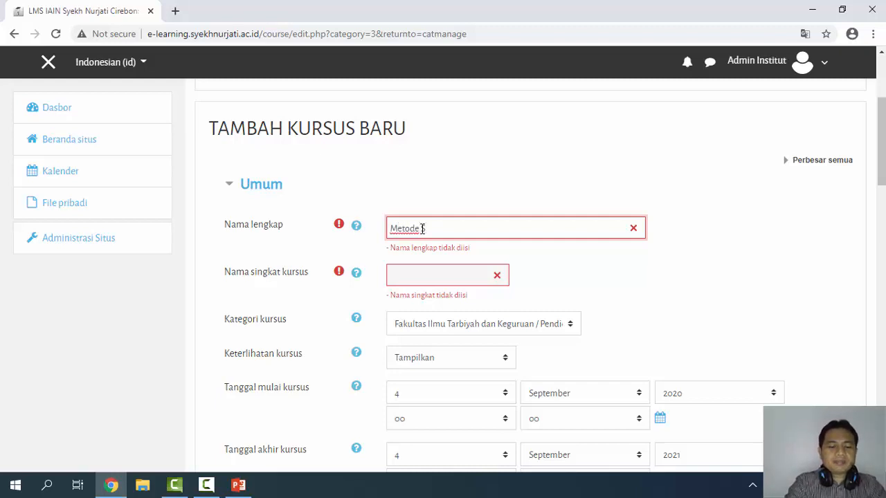
pyautogui.write(' Studi Isl')
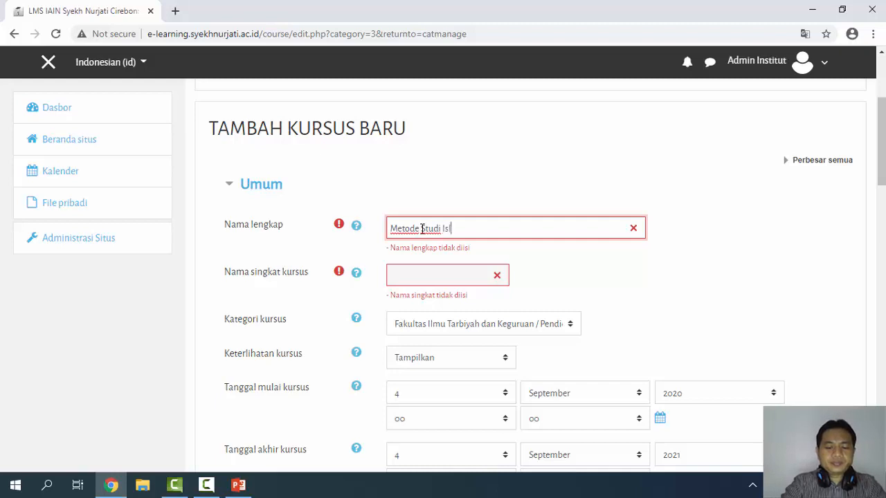
pyautogui.write('am')
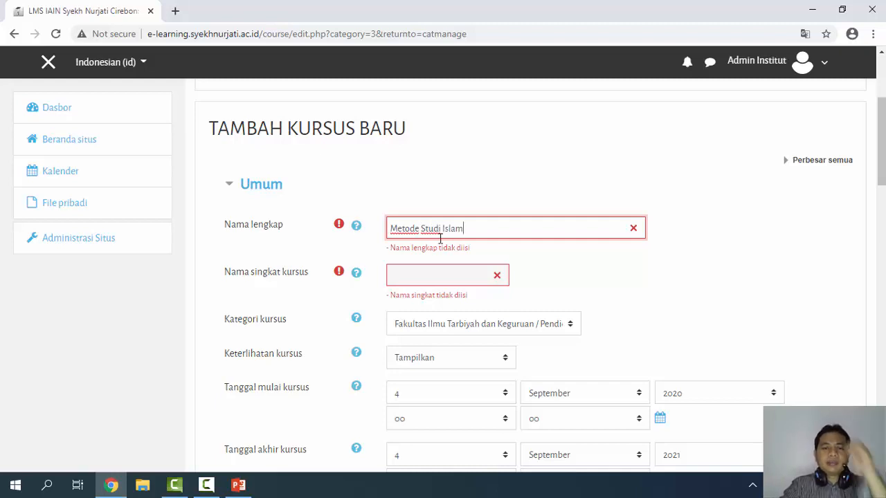
# Copy the full name 'Metode Studi Islam' into the Nama singkat kursus field
pyautogui.moveTo(464, 229); pyautogui.dragTo(379, 230)
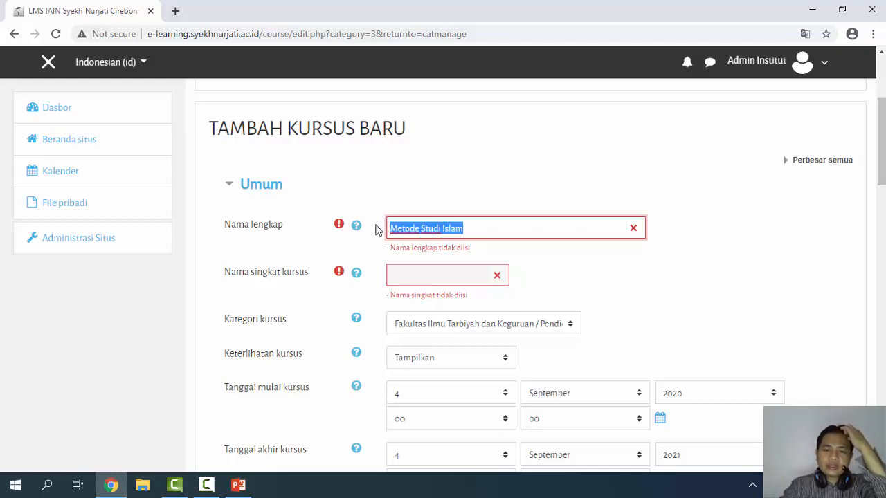
pyautogui.rightClick(417, 228)
pyautogui.click(451, 280)
pyautogui.click(450, 280)
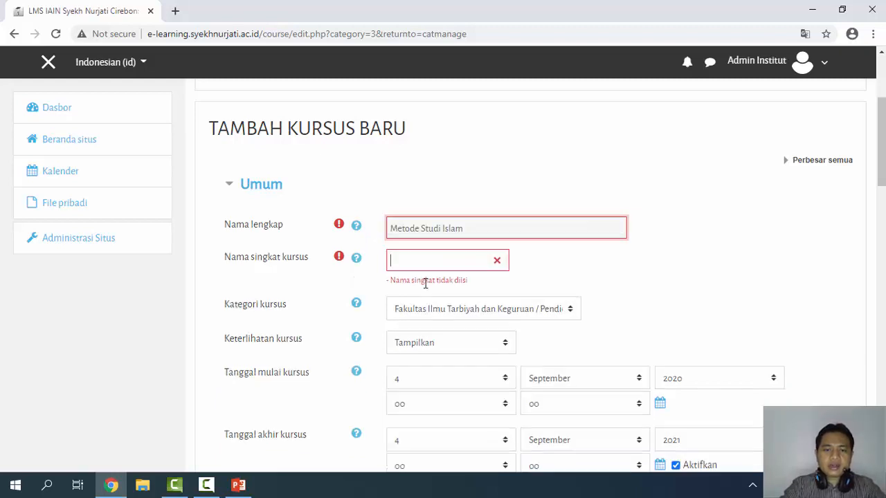
pyautogui.hotkey('ctrl', 'v')
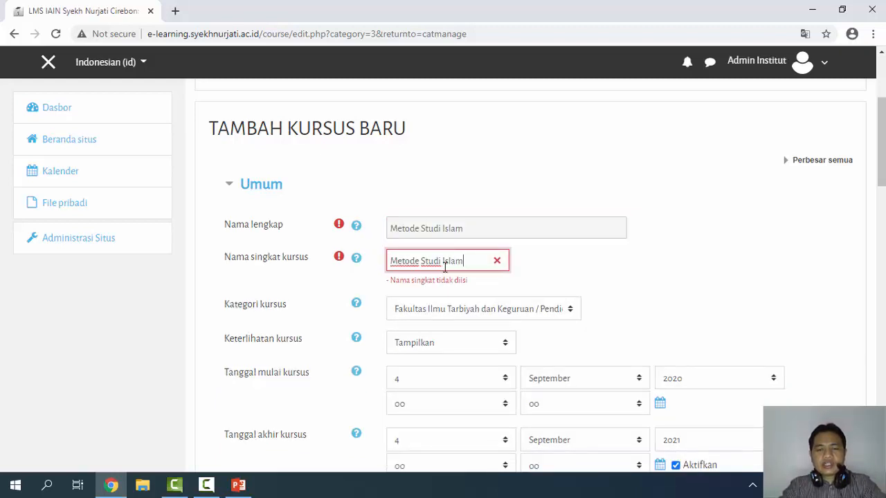
pyautogui.scroll(-1, 594, 264)
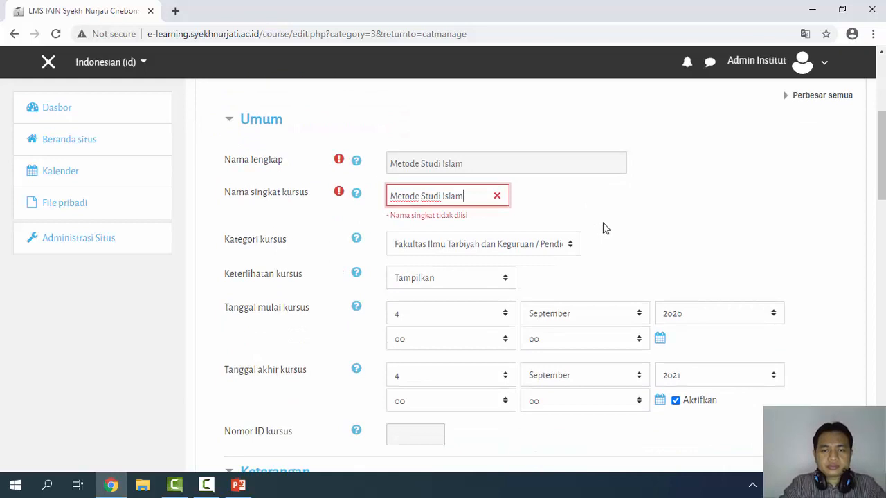
pyautogui.scroll(-1, 603, 226)
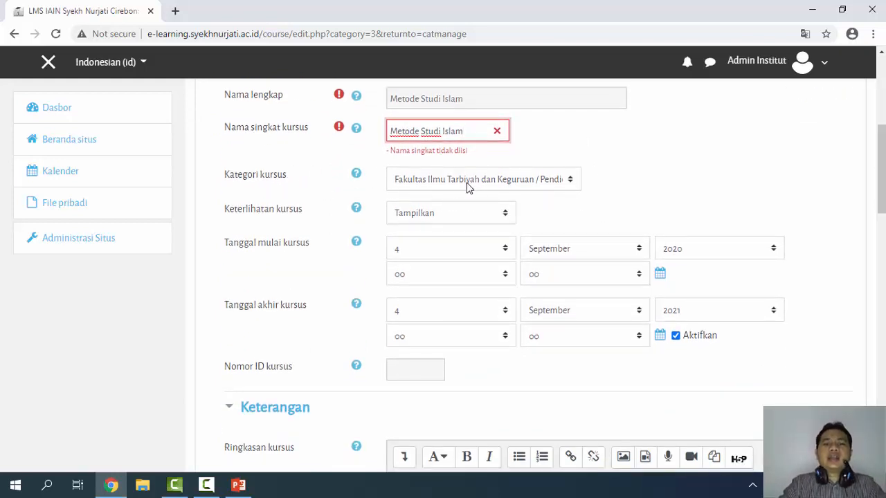
# Set the course category to Pendidikan AgamaIslam and disable the course end date
pyautogui.click(570, 181)
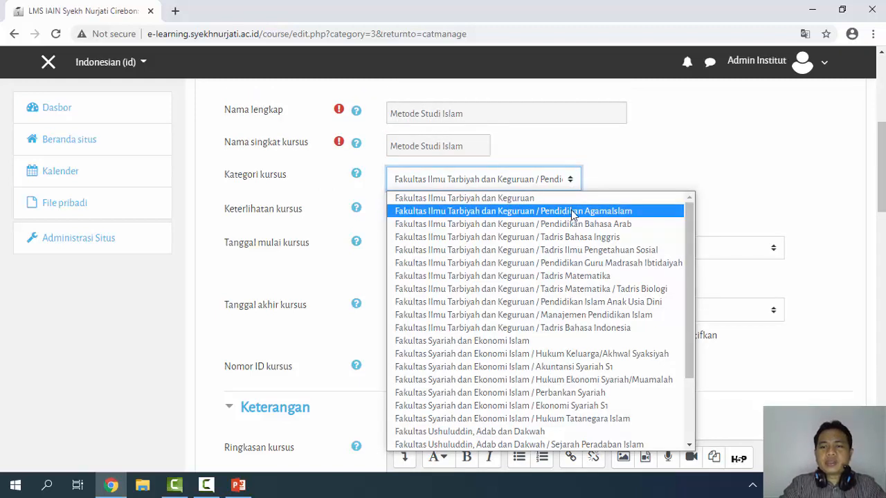
pyautogui.click(585, 212)
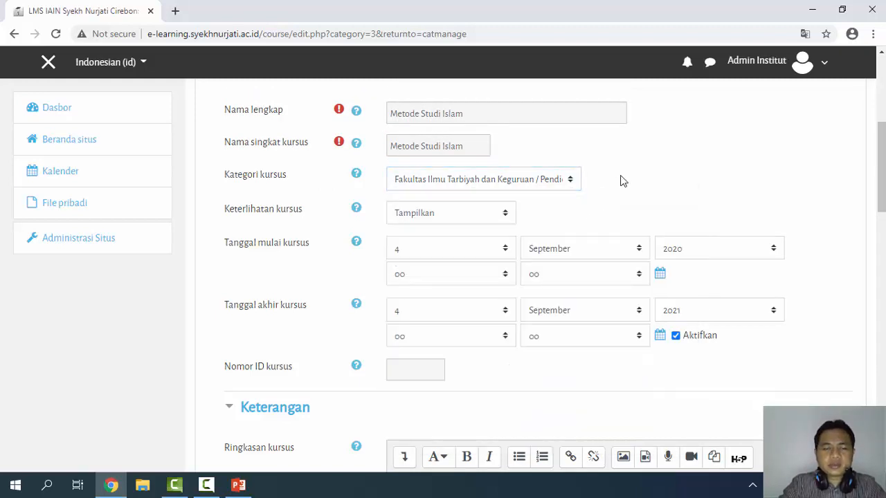
pyautogui.scroll(-1, 554, 216)
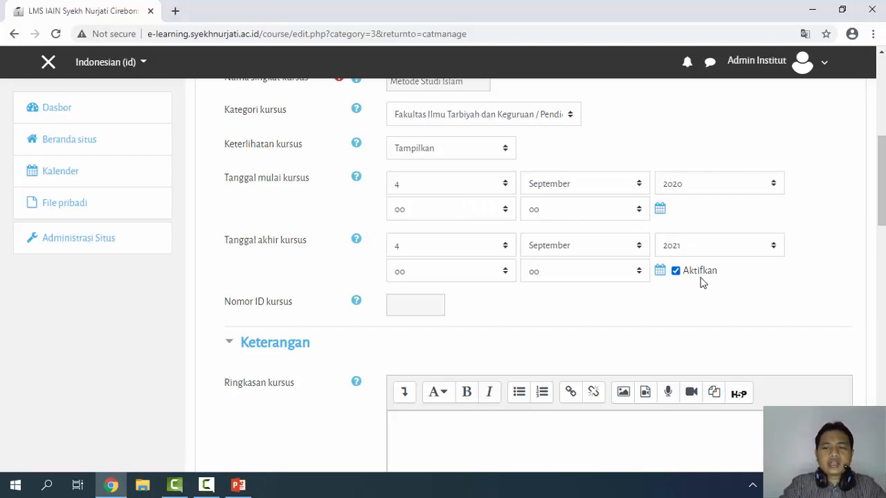
pyautogui.click(677, 273)
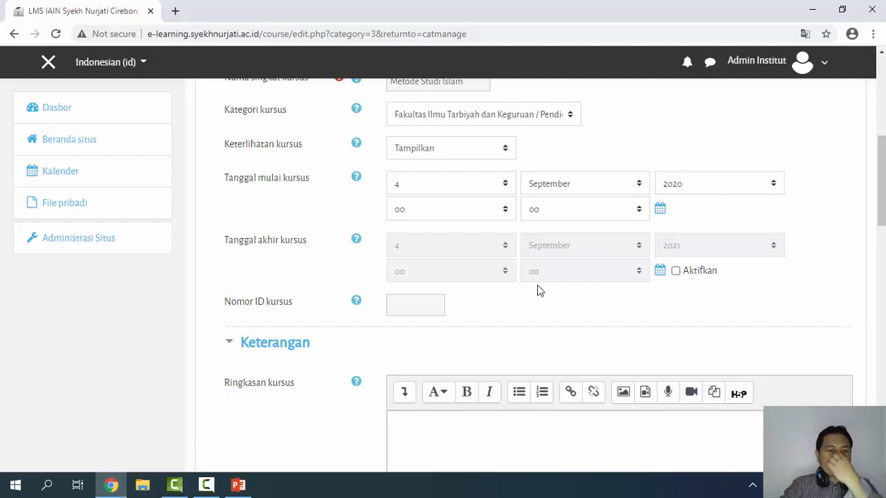
# Enter PAI0002 as the course ID number
pyautogui.click(414, 306)
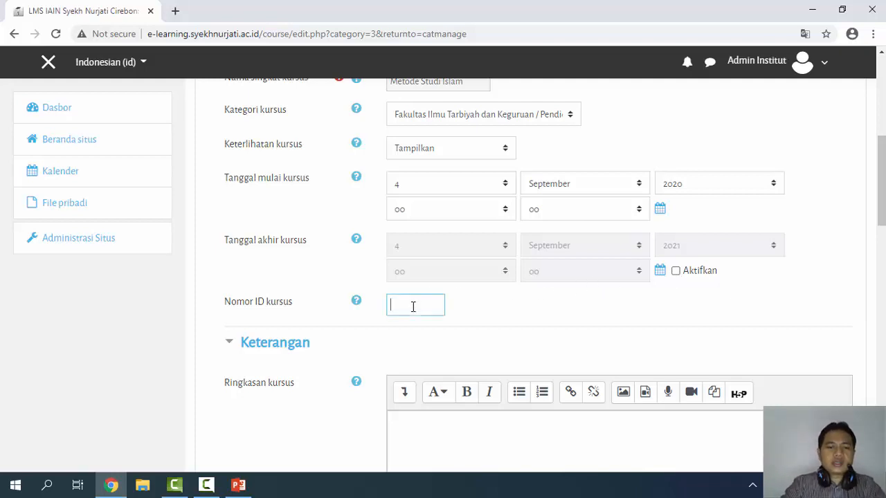
pyautogui.scroll(1, 430, 314)
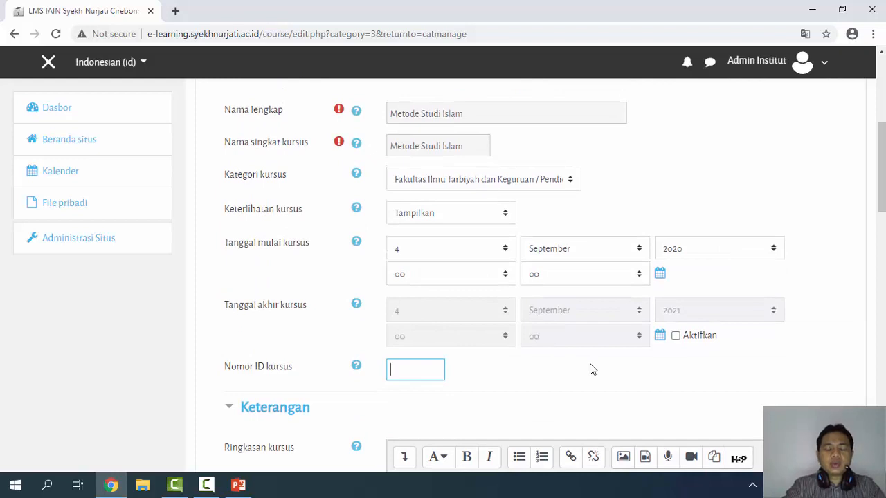
pyautogui.write('P')
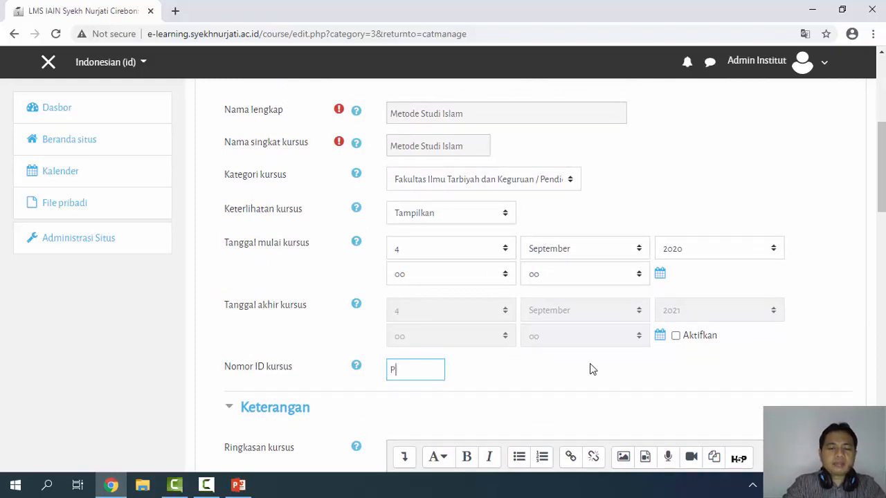
pyautogui.write('AI')
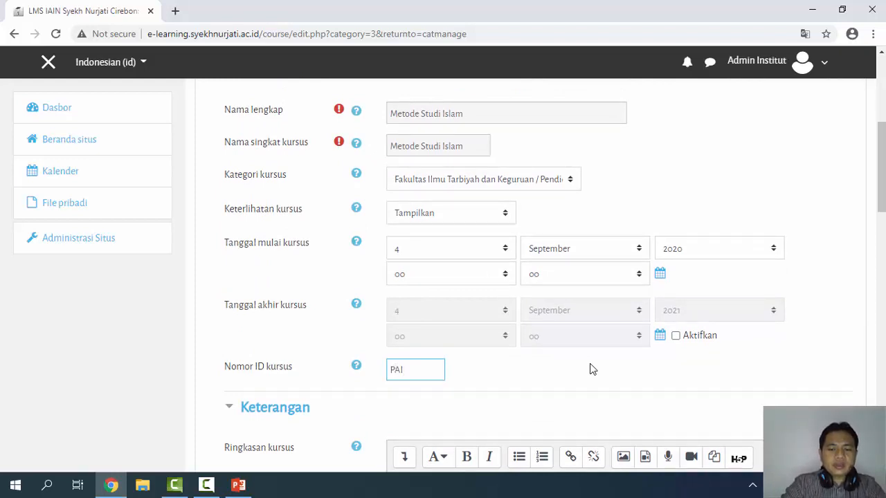
pyautogui.write('0002')
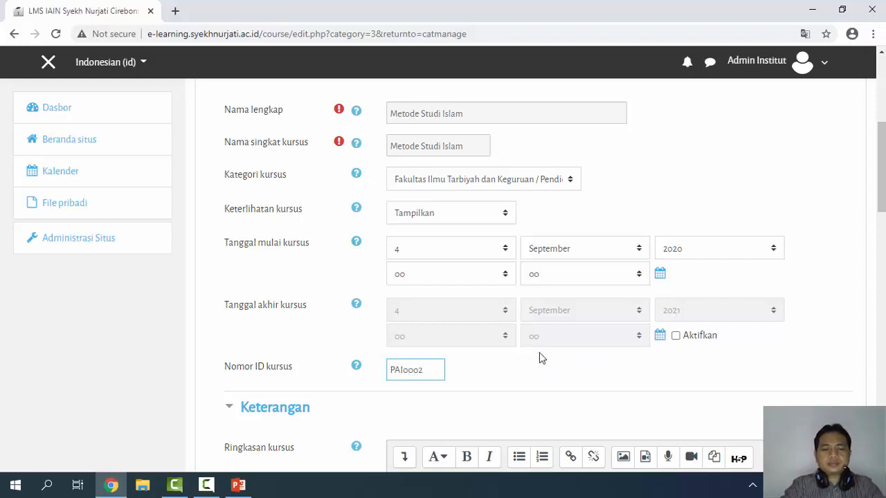
pyautogui.scroll(-2, 541, 357)
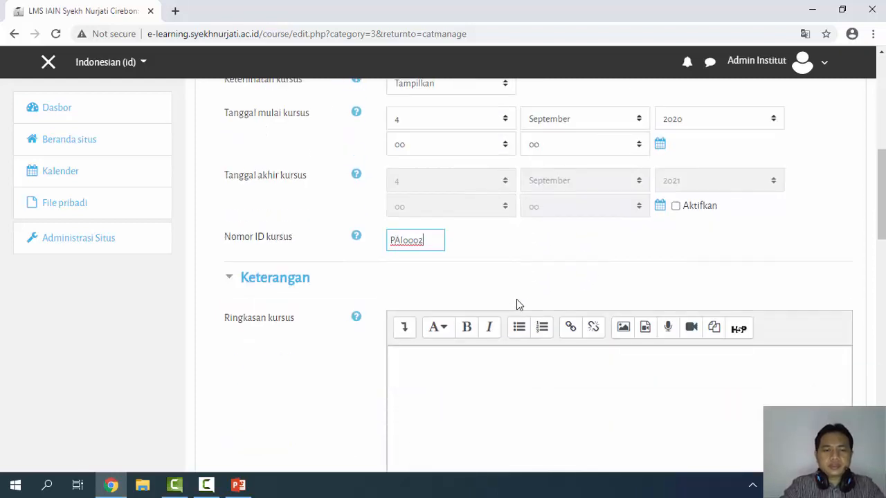
pyautogui.scroll(-1, 522, 297)
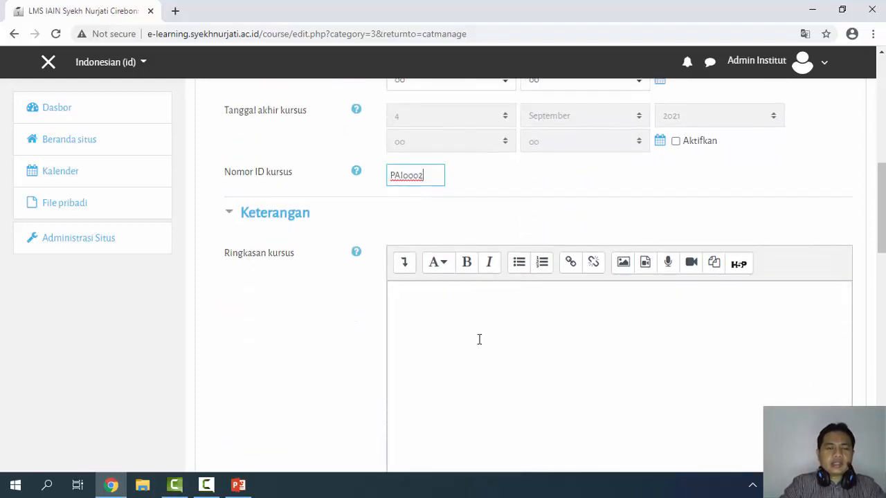
pyautogui.click(458, 307)
pyautogui.scroll(-1, 467, 299)
pyautogui.scroll(-1, 472, 295)
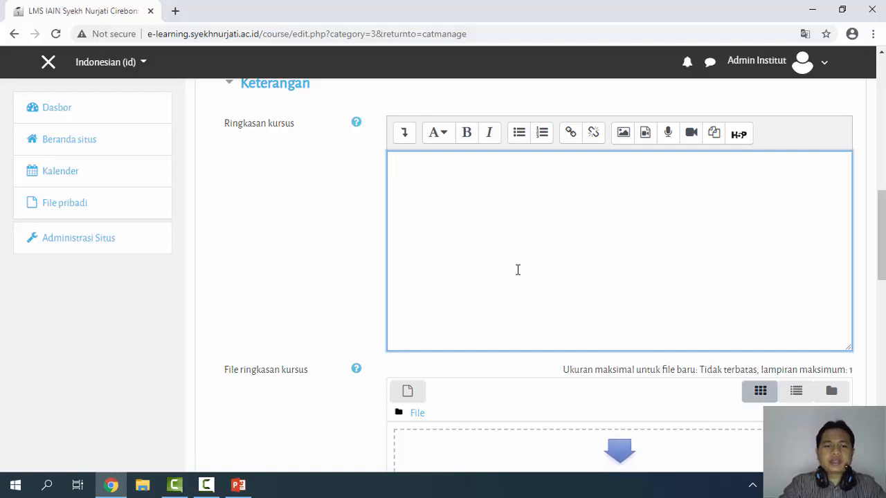
pyautogui.scroll(-2, 518, 270)
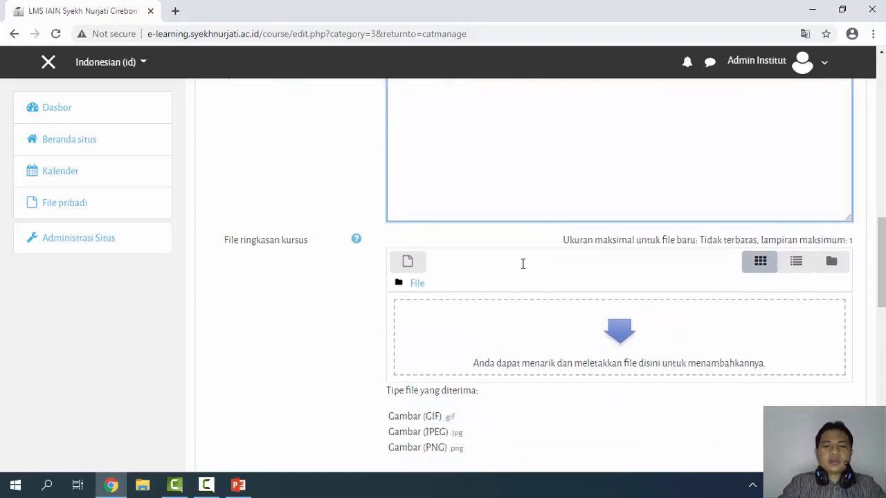
pyautogui.scroll(-1, 522, 266)
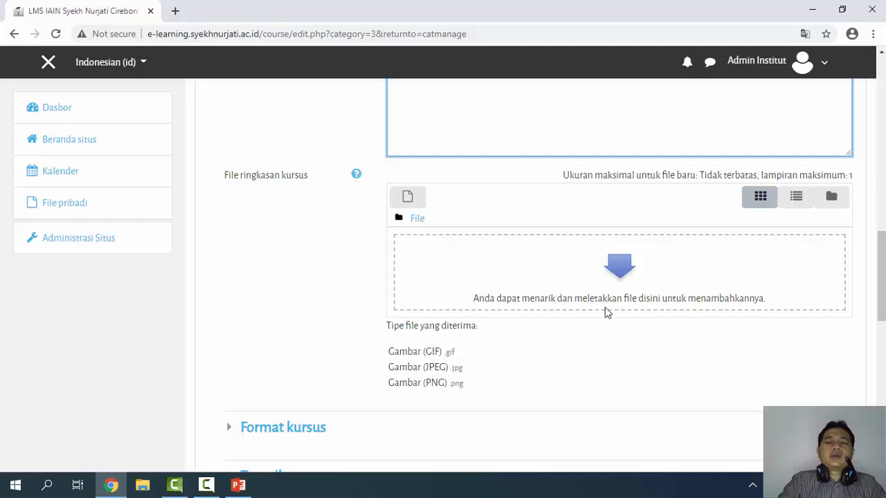
pyautogui.scroll(-1, 613, 292)
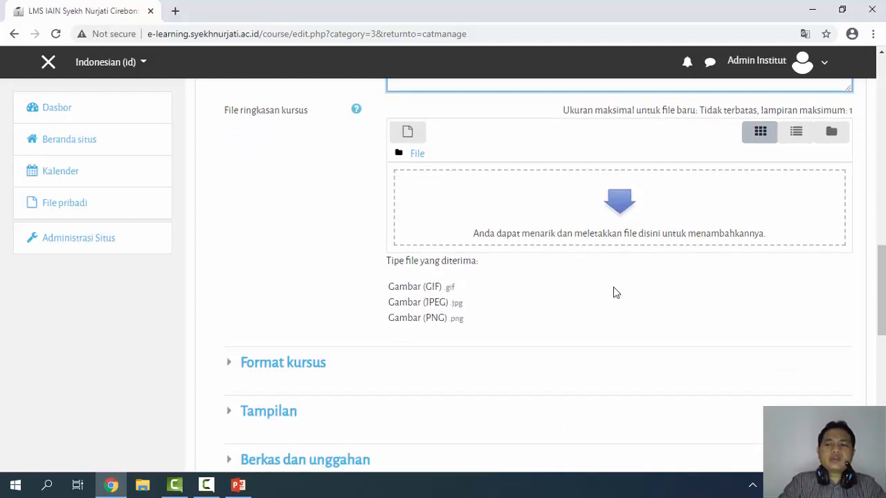
pyautogui.scroll(9, 614, 293)
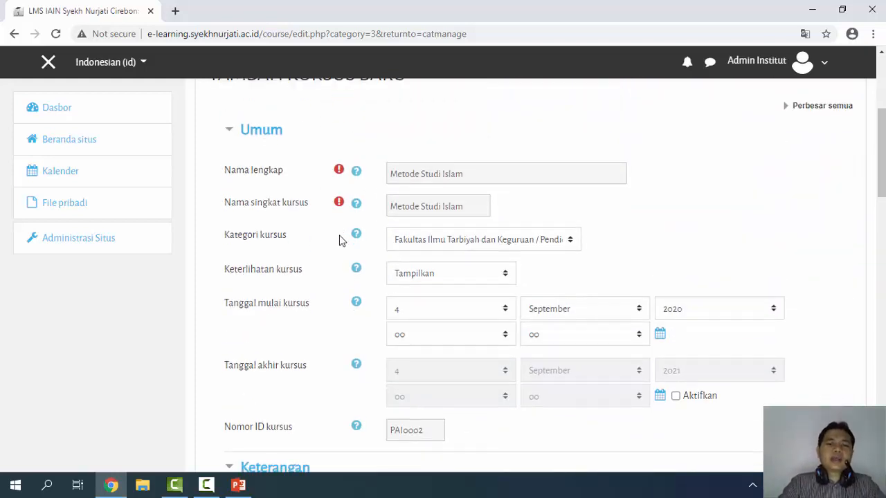
pyautogui.scroll(-3, 339, 239)
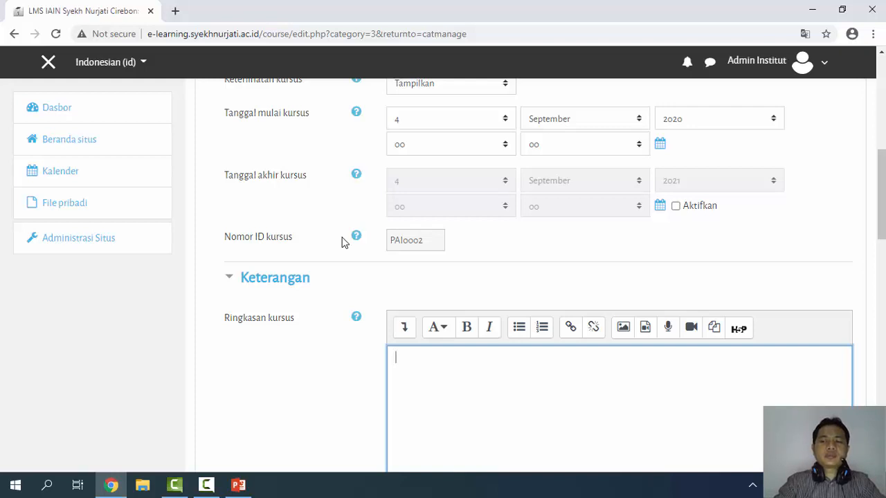
pyautogui.scroll(-9, 339, 249)
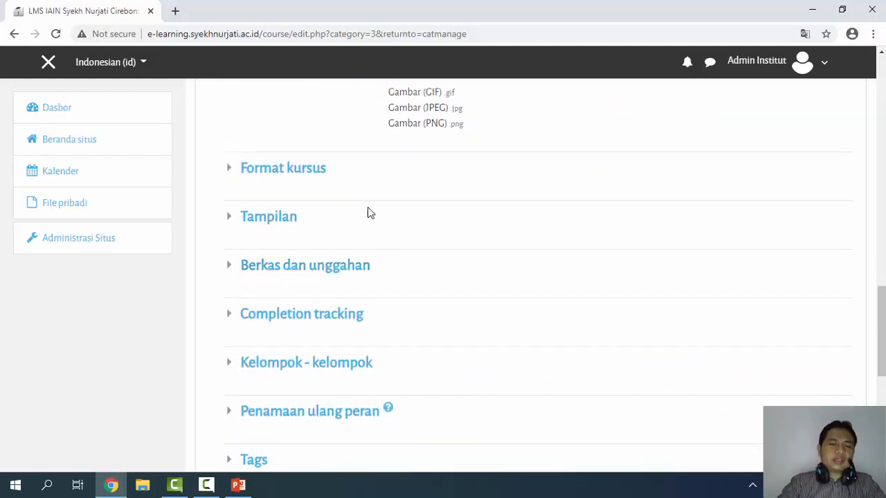
# Expand Berkas dan unggahan and set Ukuran upload maksimum to 8Mb
pyautogui.click(335, 273)
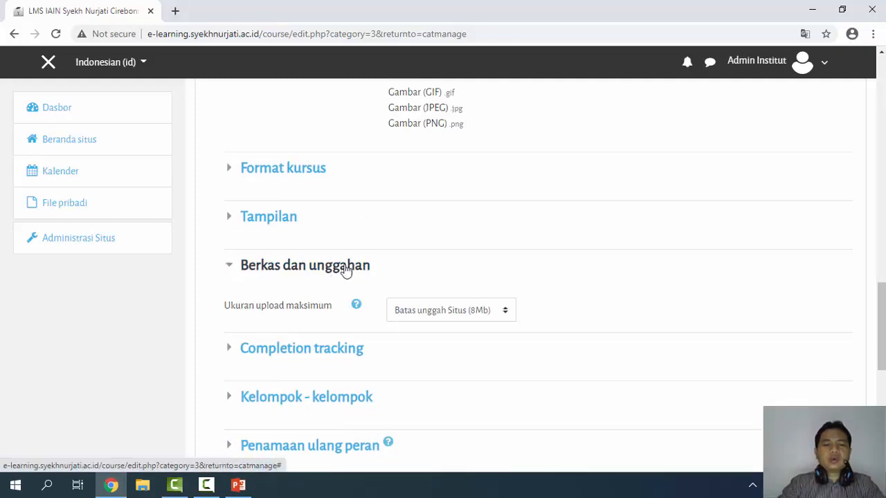
pyautogui.scroll(-1, 616, 228)
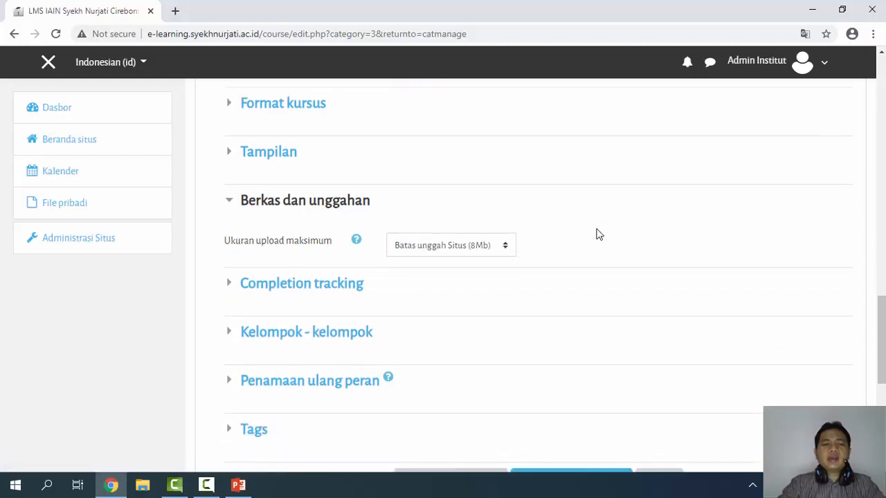
pyautogui.click(504, 246)
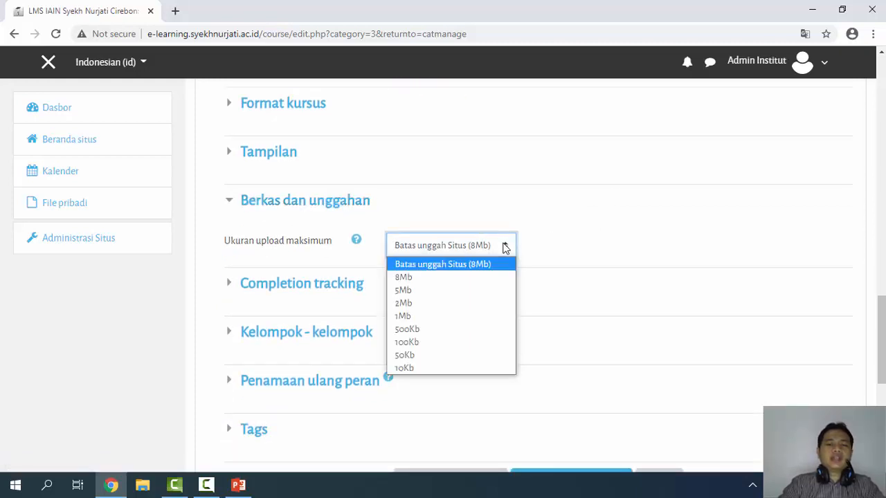
pyautogui.click(413, 278)
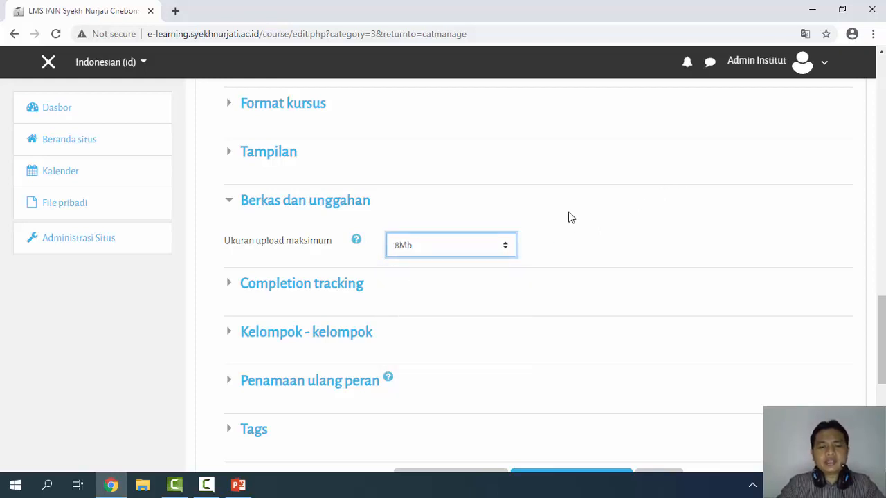
pyautogui.scroll(-2, 570, 217)
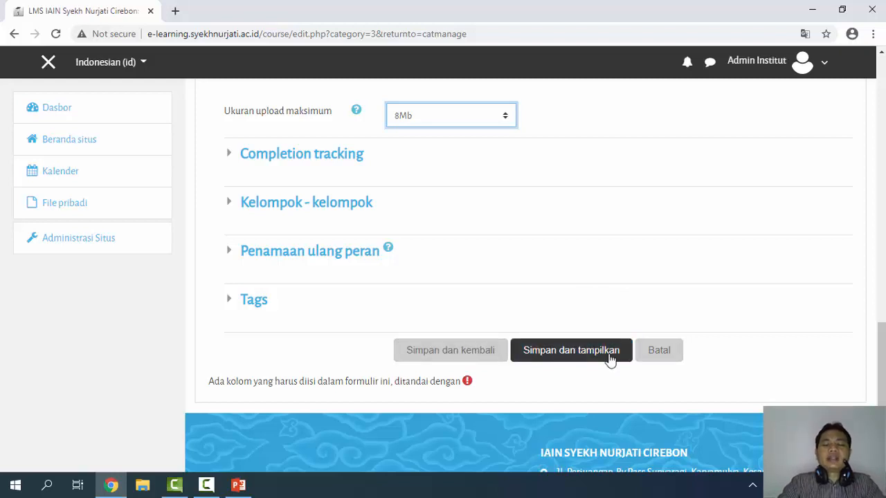
# Leave the course form unsaved at its save buttons and switch to the PowerPoint Administrator slide
pyautogui.scroll(-1, 493, 291)
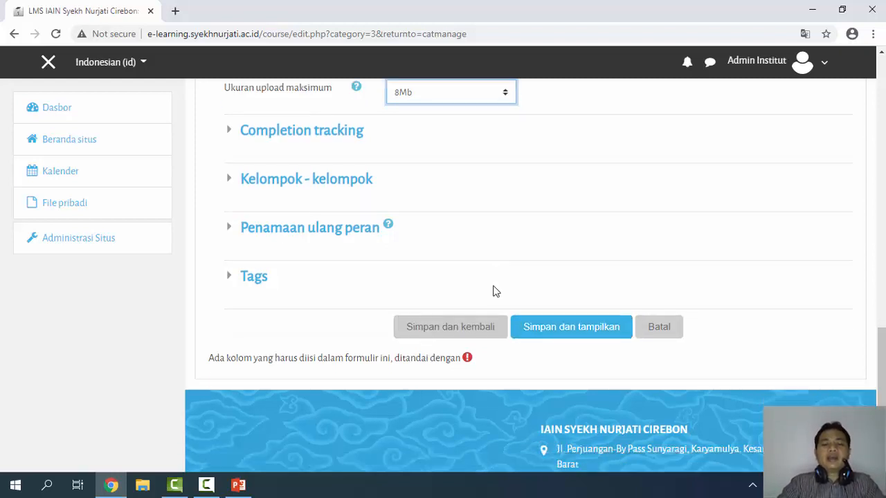
pyautogui.scroll(-3, 494, 290)
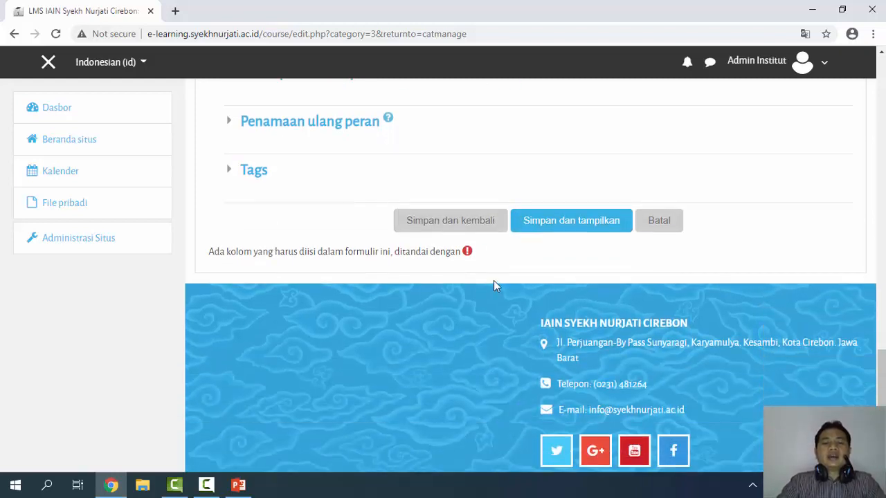
pyautogui.click(492, 223)
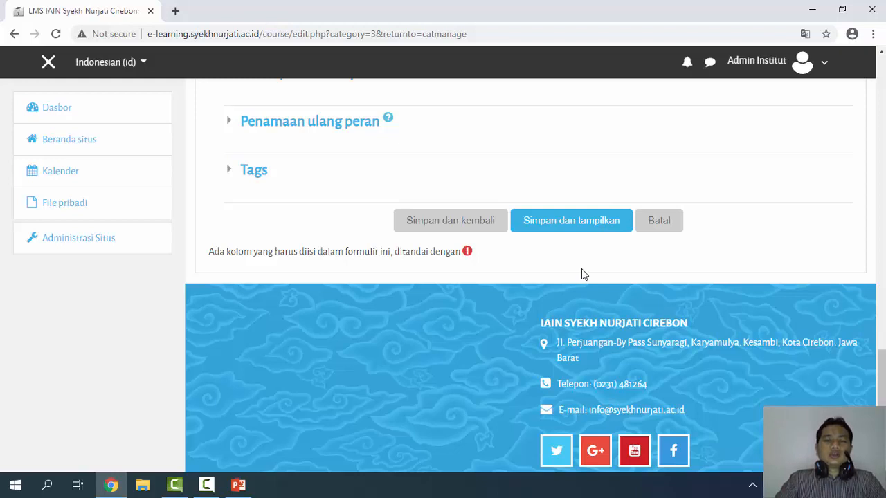
pyautogui.scroll(3, 587, 277)
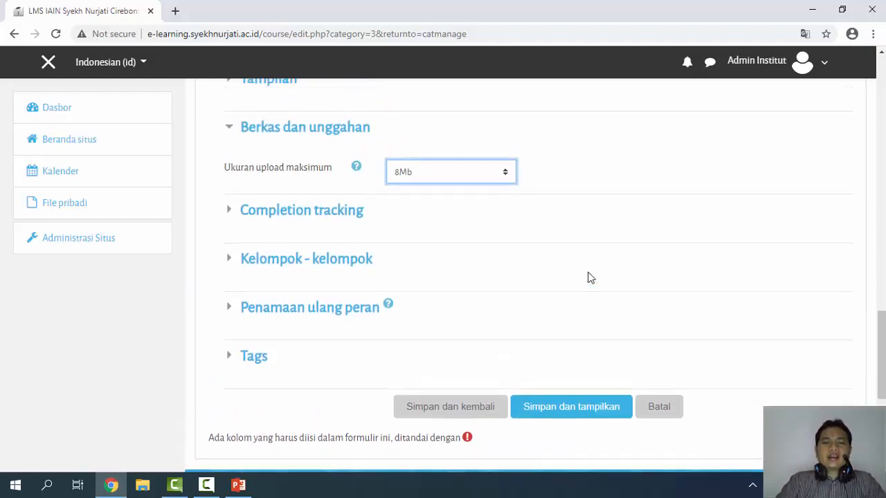
pyautogui.scroll(-3, 592, 277)
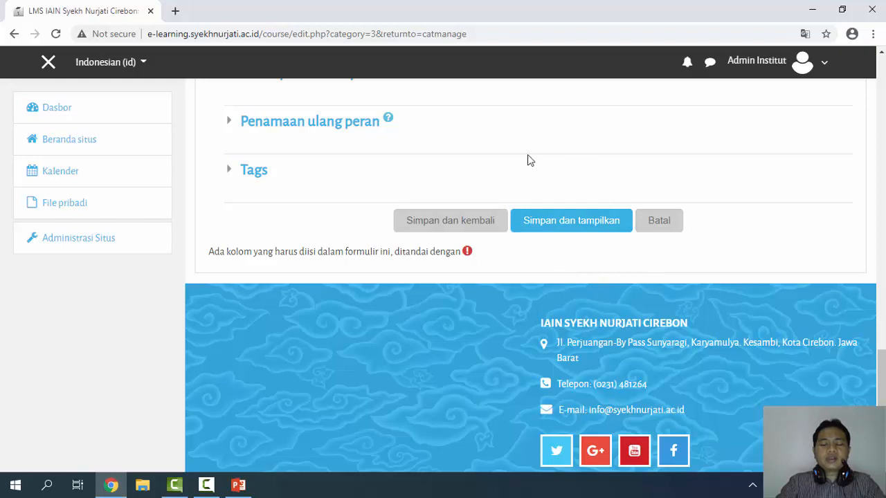
pyautogui.click(586, 232)
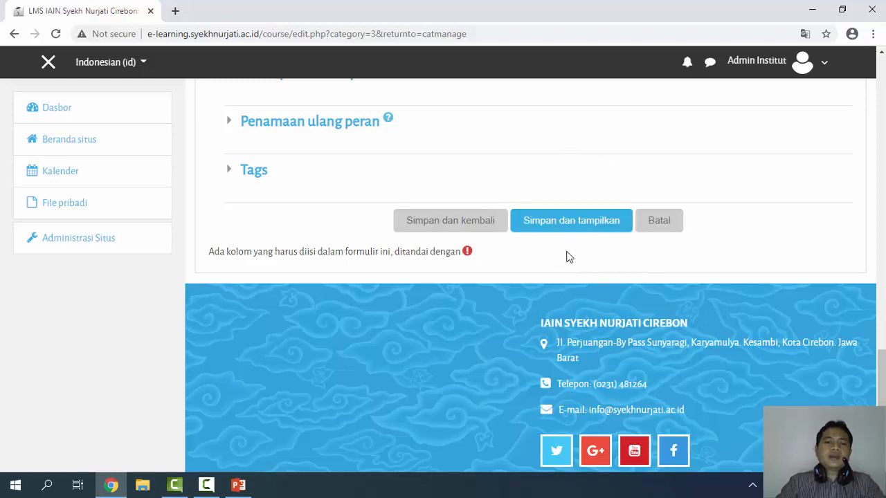
pyautogui.click(240, 483)
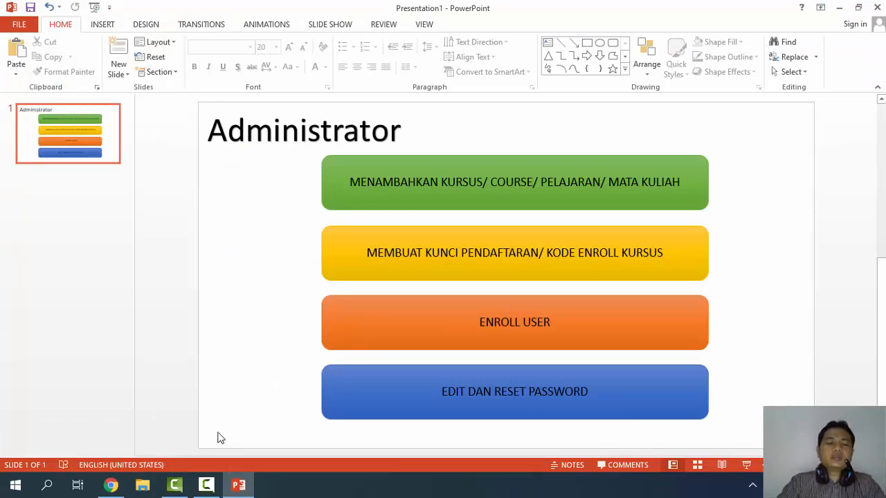
# Review the Administrator slide's four admin tasks, then return to the Moodle course form in Chrome
pyautogui.click(111, 485)
pyautogui.click(584, 221)
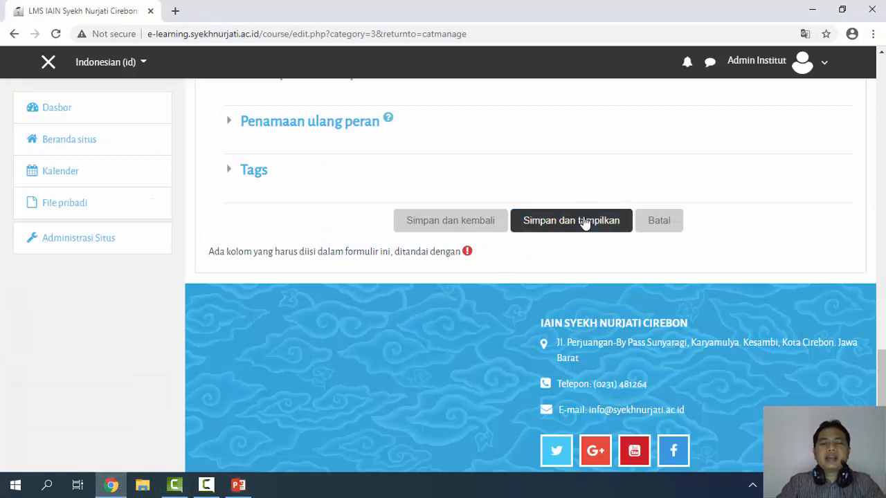
pyautogui.click(238, 485)
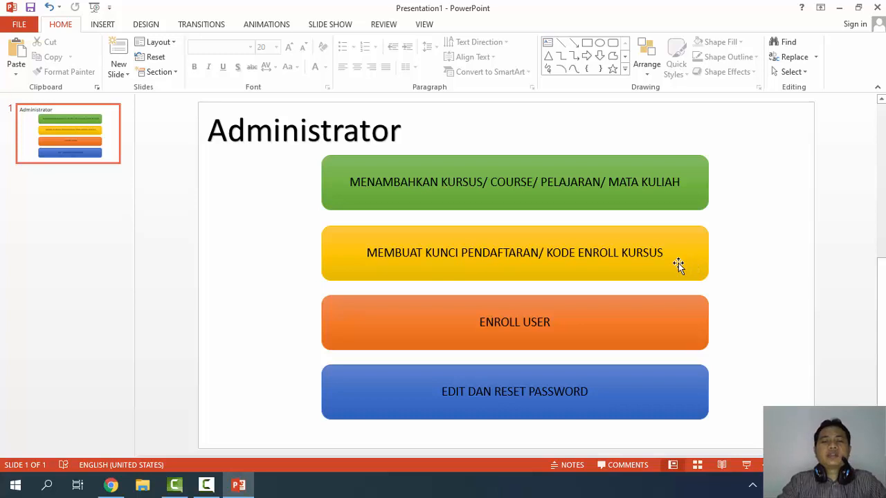
pyautogui.click(110, 485)
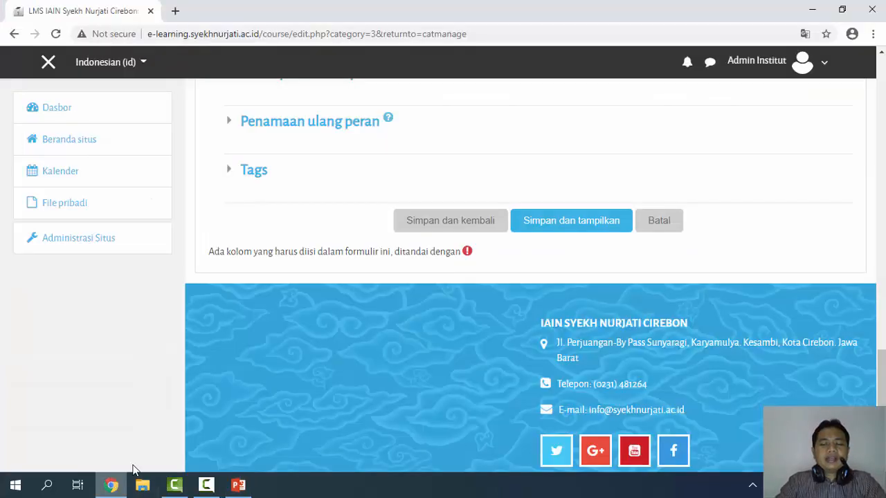
# Save the Metode Studi Islam course and scroll its Peserta page showing zero participants
pyautogui.click(572, 221)
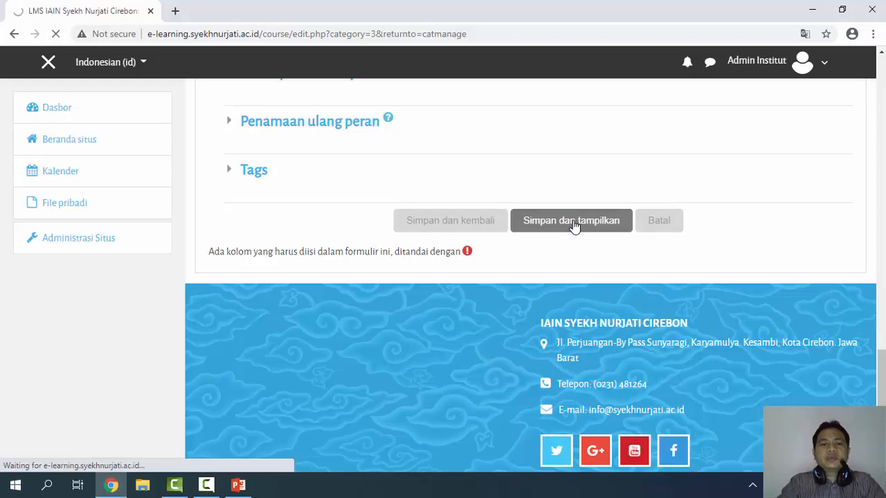
pyautogui.scroll(-2, 607, 267)
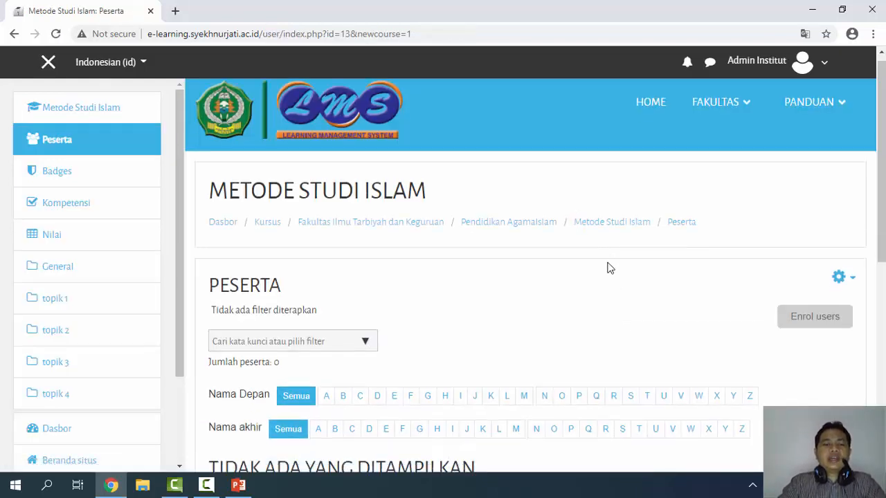
pyautogui.scroll(-1, 217, 174)
pyautogui.scroll(-1, 119, 245)
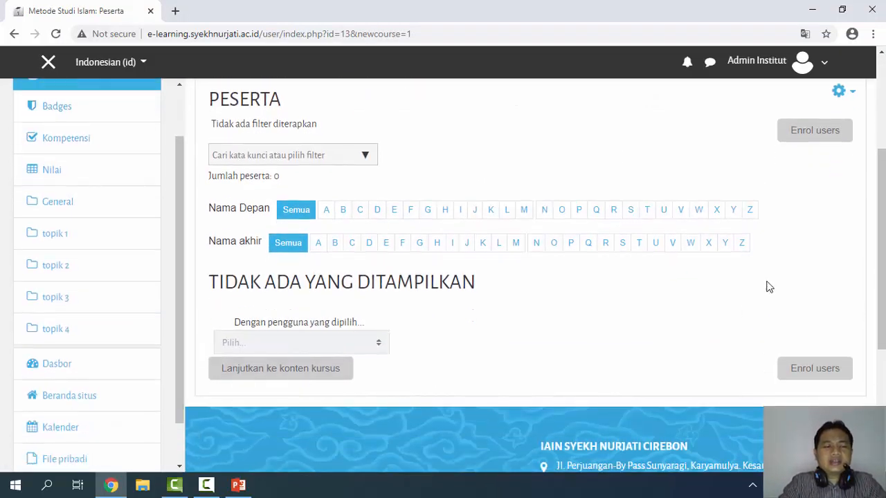
pyautogui.scroll(3, 649, 218)
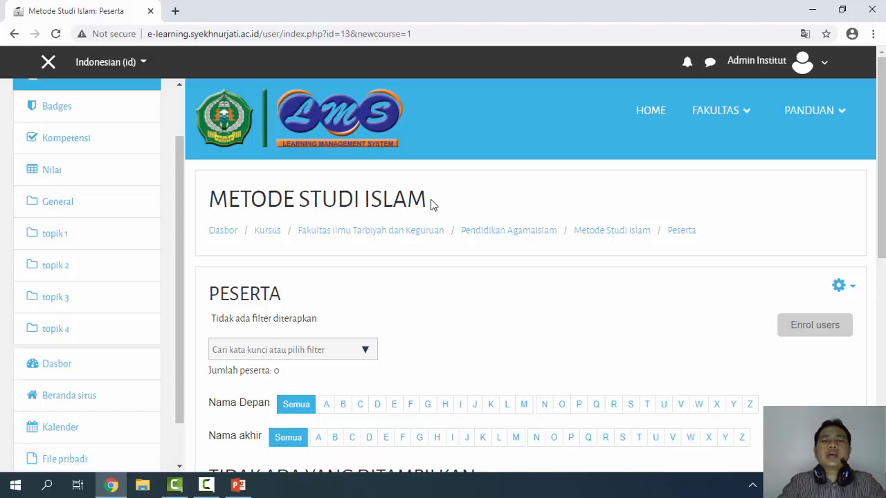
pyautogui.scroll(-1, 456, 274)
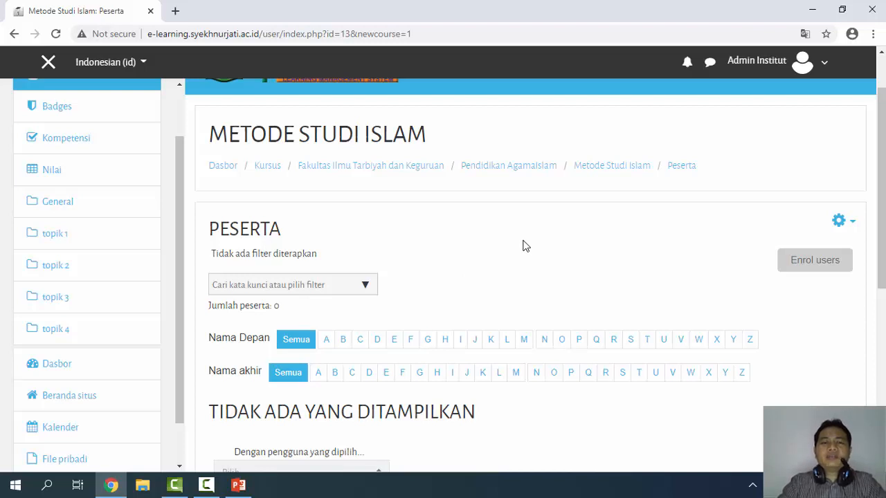
pyautogui.scroll(1, 528, 259)
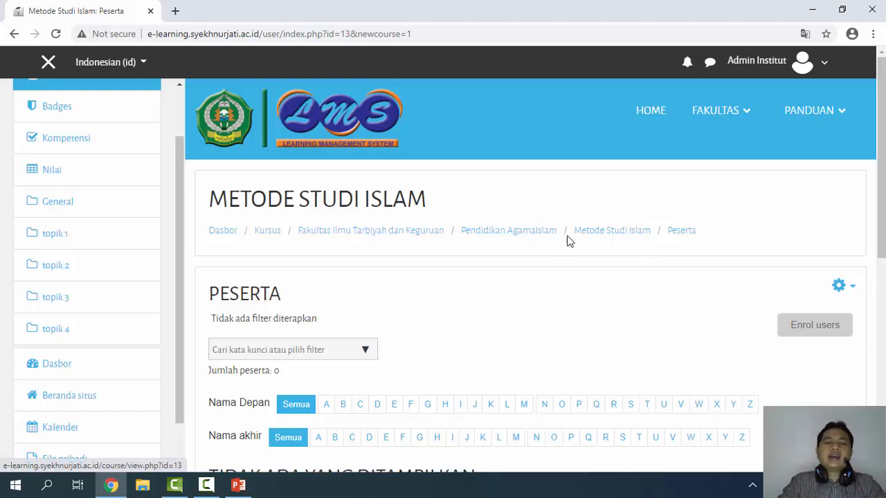
# Choose Metode pendaftaran from the Peserta gear menu to list the course's enrolment methods
pyautogui.click(838, 291)
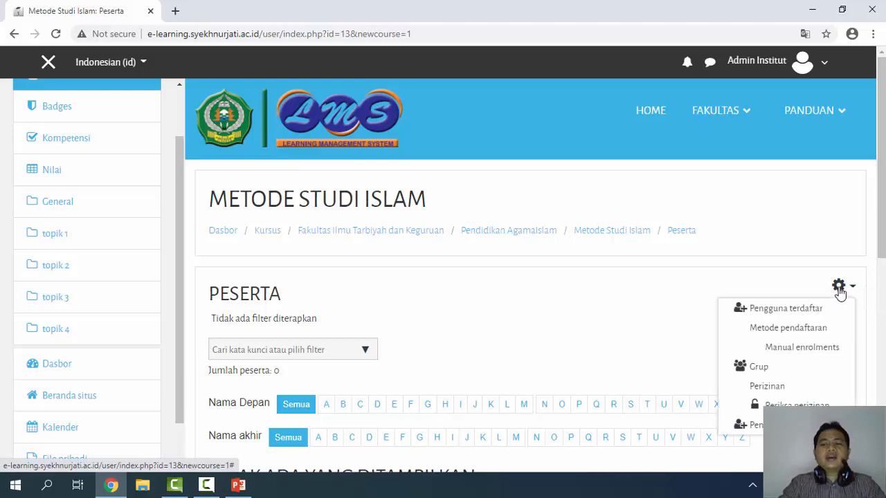
pyautogui.scroll(-1, 810, 325)
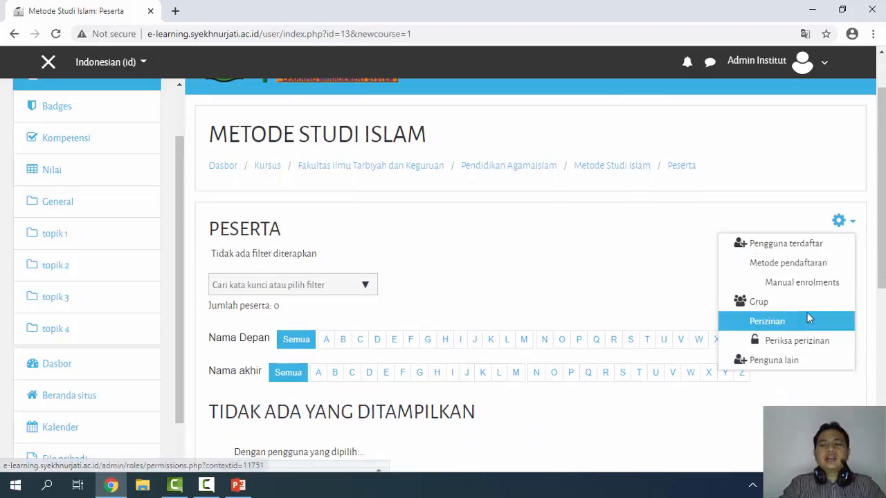
pyautogui.click(793, 270)
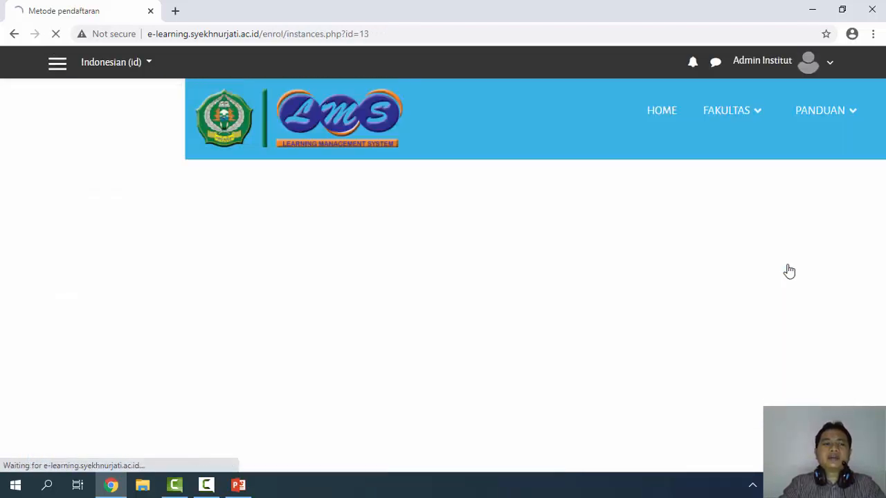
pyautogui.scroll(-3, 552, 270)
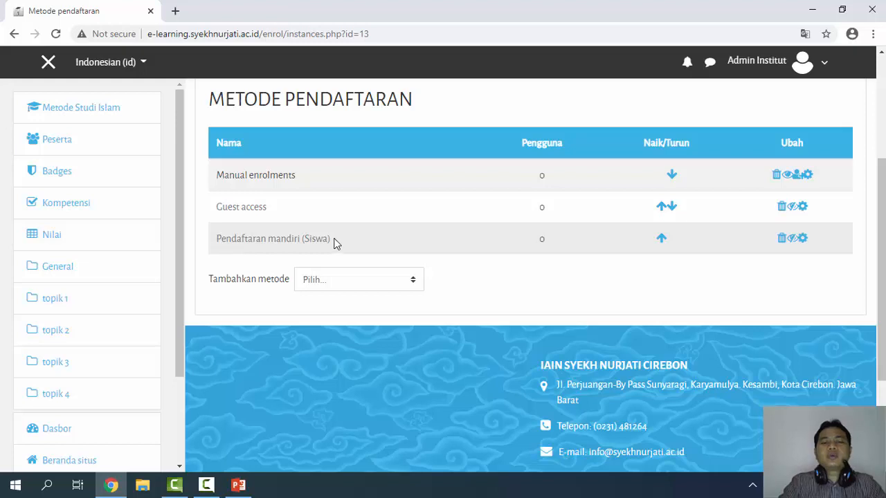
# Check the Tambahkan metode list without adding, then enable Pendaftaran mandiri (Siswa) via its eye icon
pyautogui.click(415, 286)
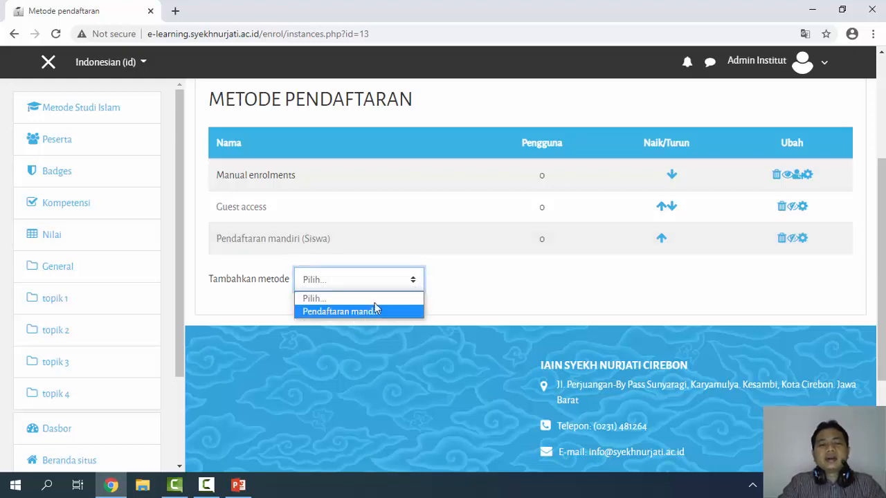
pyautogui.click(443, 268)
pyautogui.click(414, 280)
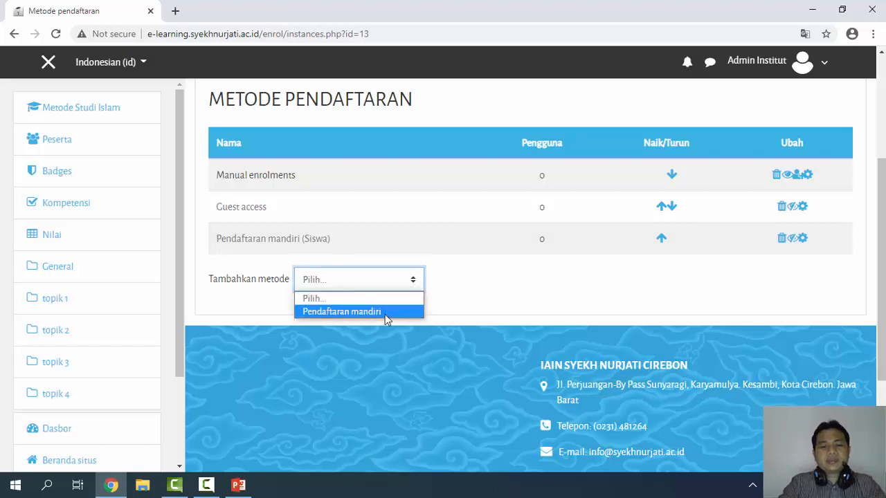
pyautogui.click(429, 263)
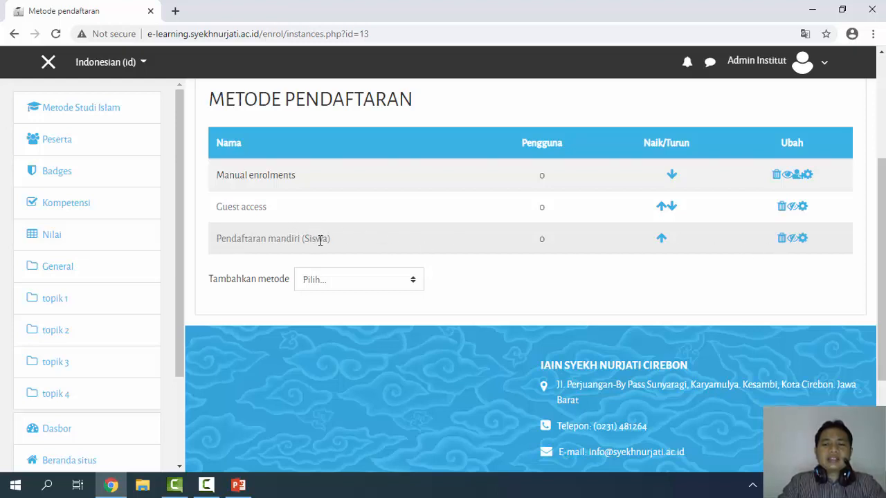
pyautogui.click(793, 239)
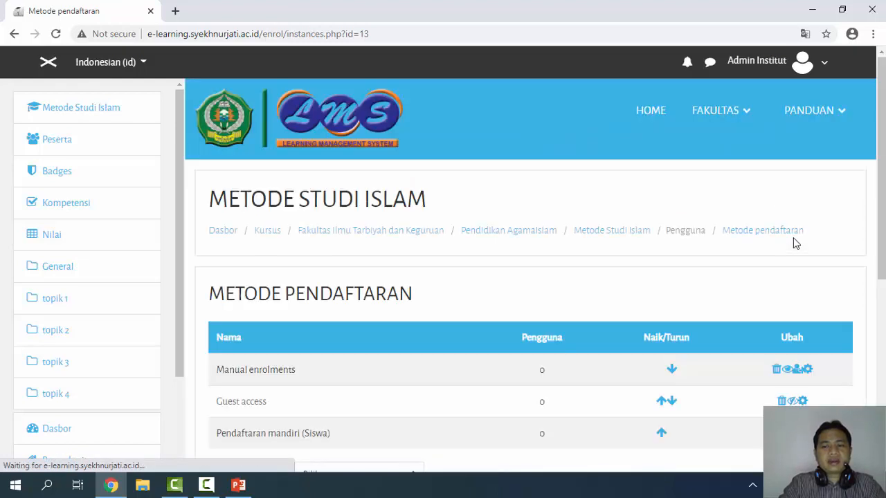
pyautogui.scroll(-2, 601, 285)
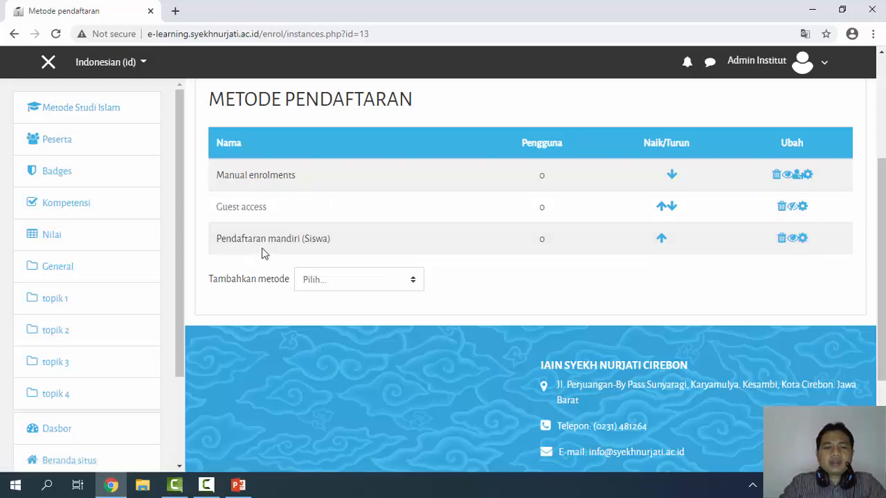
# Open the self-enrolment settings and set the custom instance name to 'Pendaftaran mandiri'
pyautogui.click(803, 239)
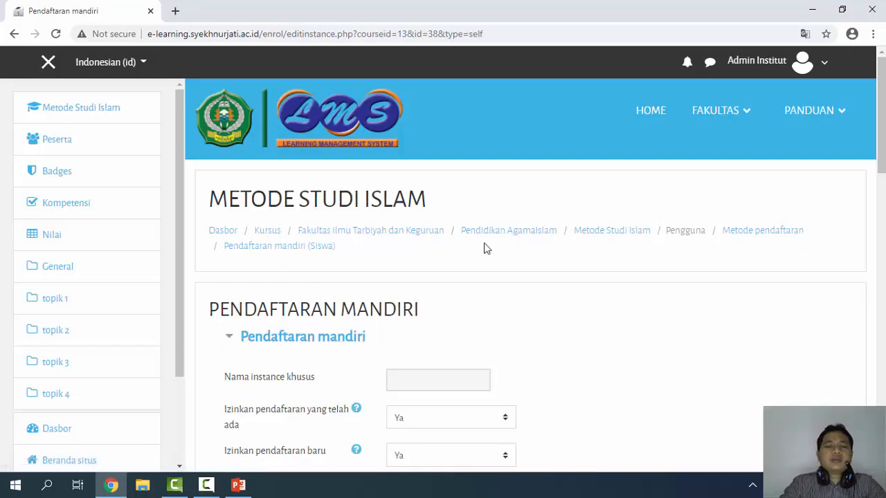
pyautogui.scroll(-2, 478, 247)
pyautogui.scroll(-2, 475, 247)
pyautogui.scroll(1, 473, 237)
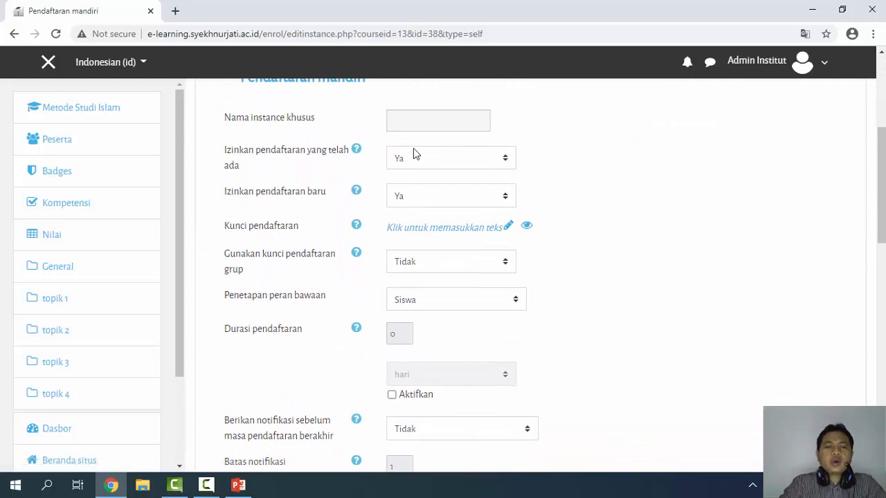
pyautogui.scroll(1, 419, 177)
pyautogui.click(463, 189)
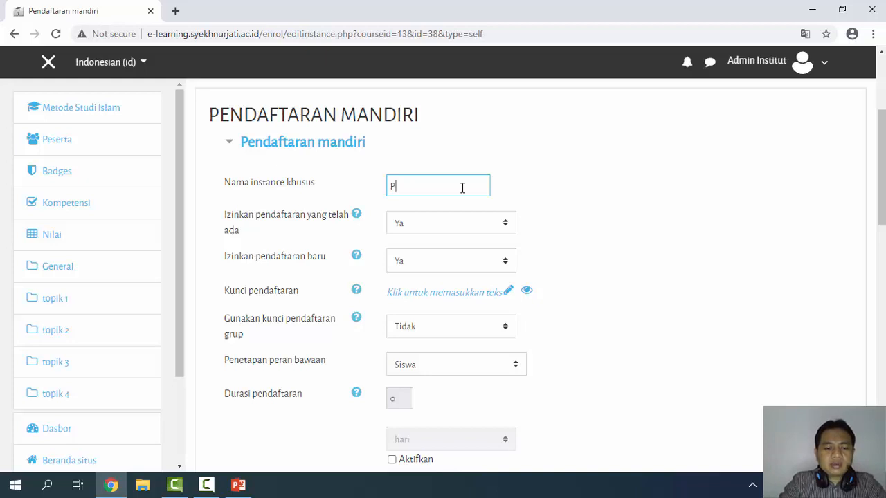
pyautogui.write('Pendaftara')
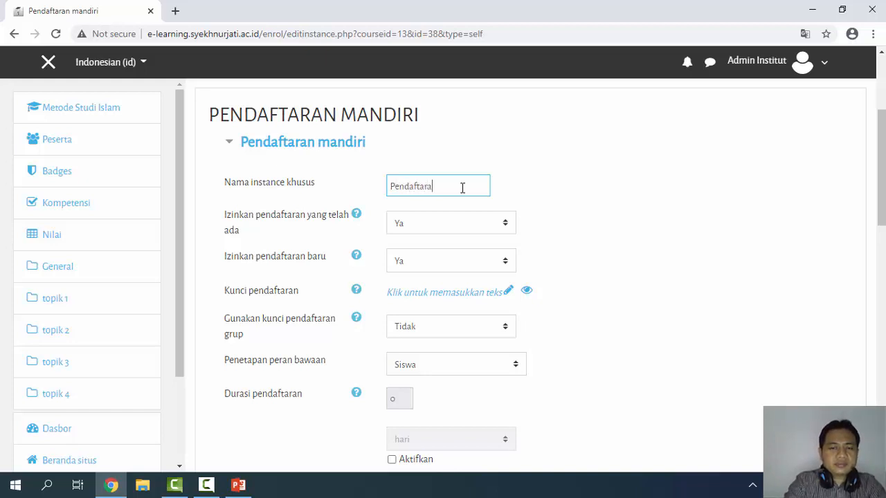
pyautogui.write('n mandiri')
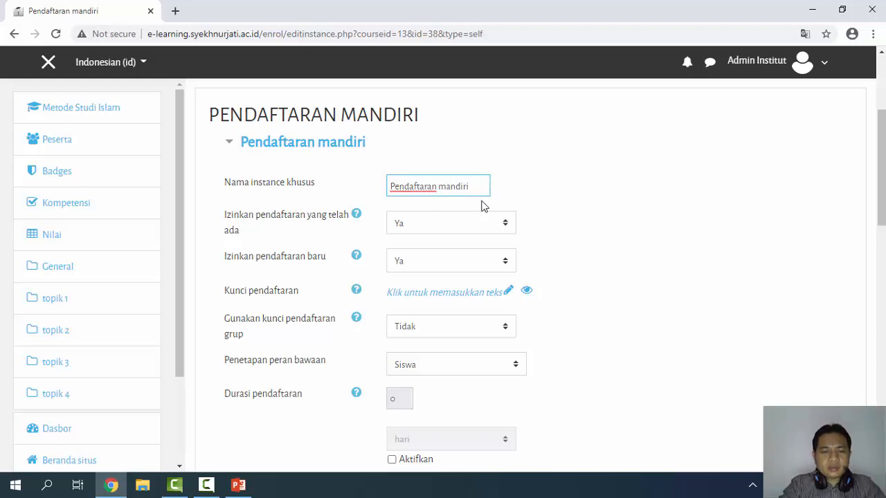
# Enter an enrolment key in Kunci pendaftaran and reveal it as plain text
pyautogui.scroll(-1, 440, 256)
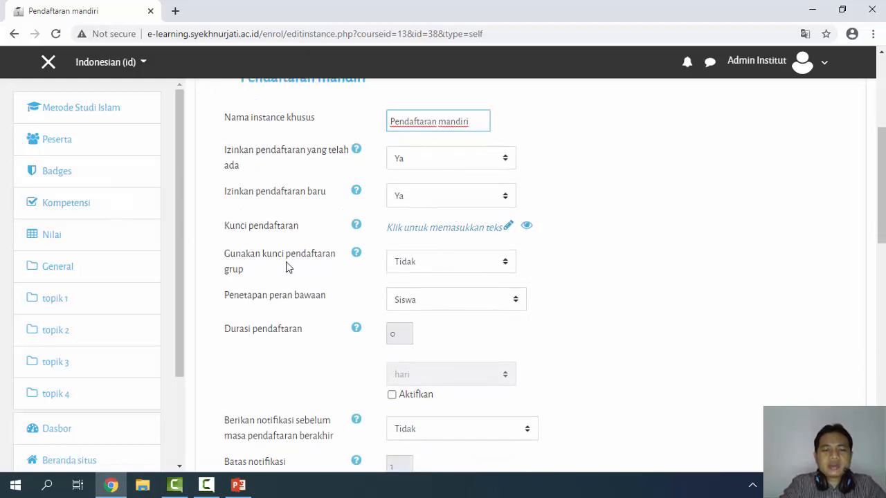
pyautogui.click(405, 234)
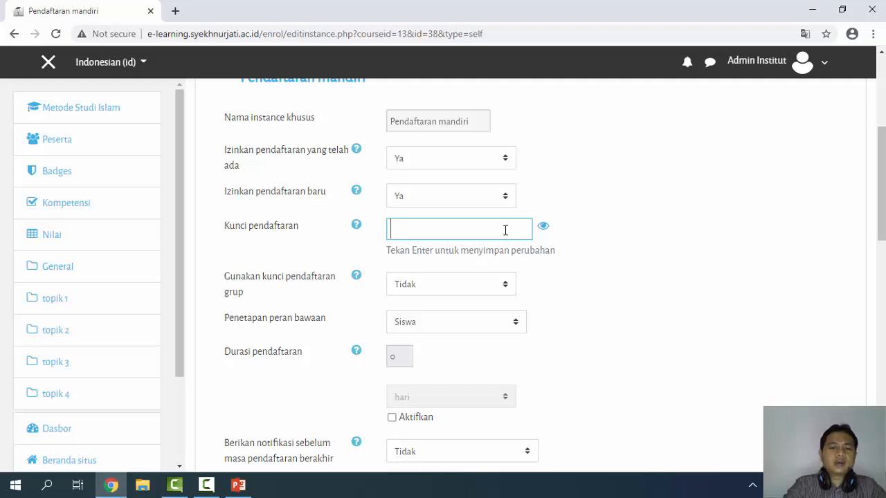
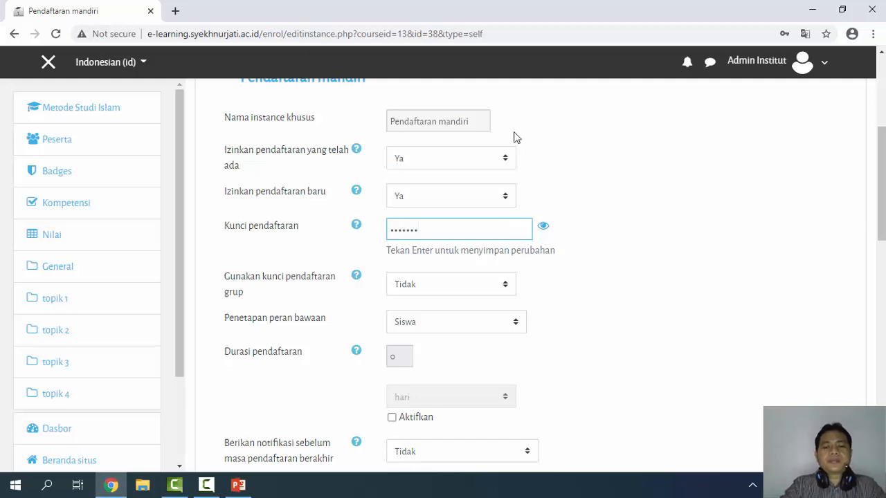
pyautogui.click(543, 226)
pyautogui.scroll(-1, 500, 227)
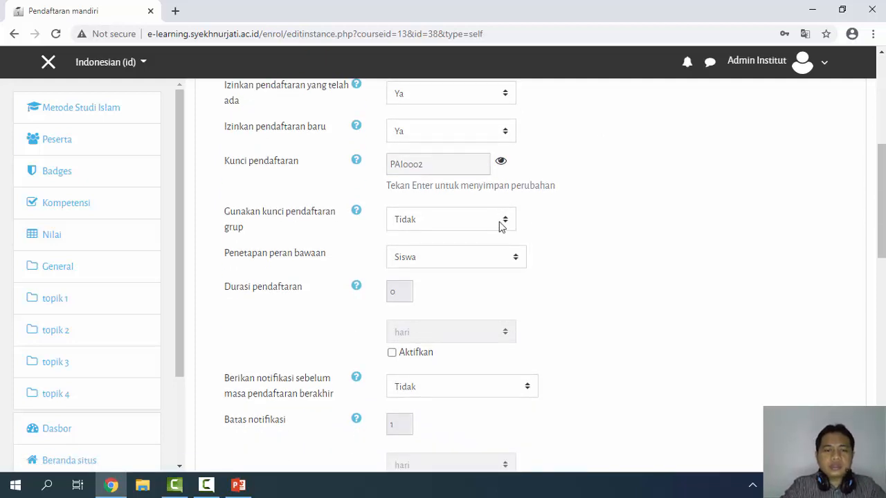
pyautogui.scroll(-6, 506, 220)
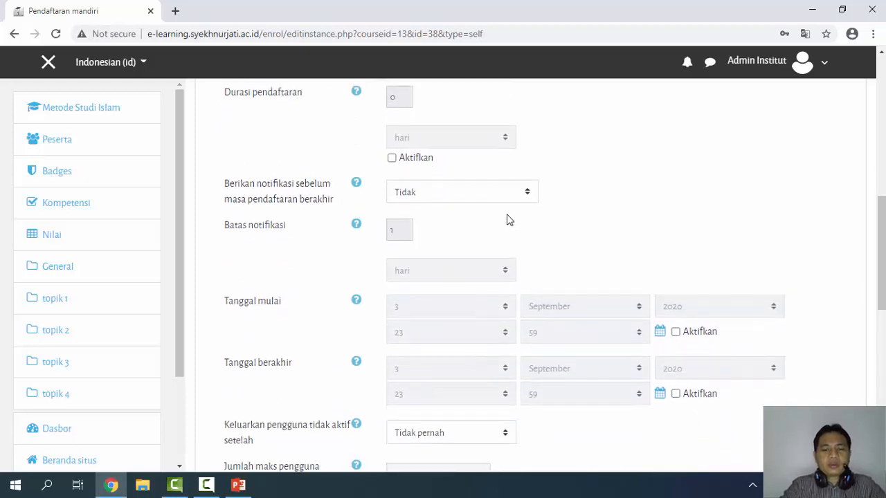
pyautogui.scroll(-3, 507, 219)
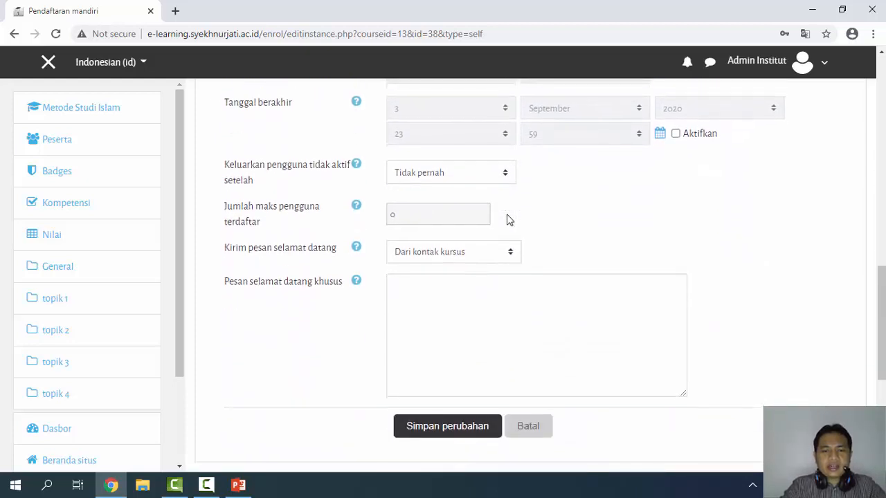
pyautogui.scroll(1, 508, 216)
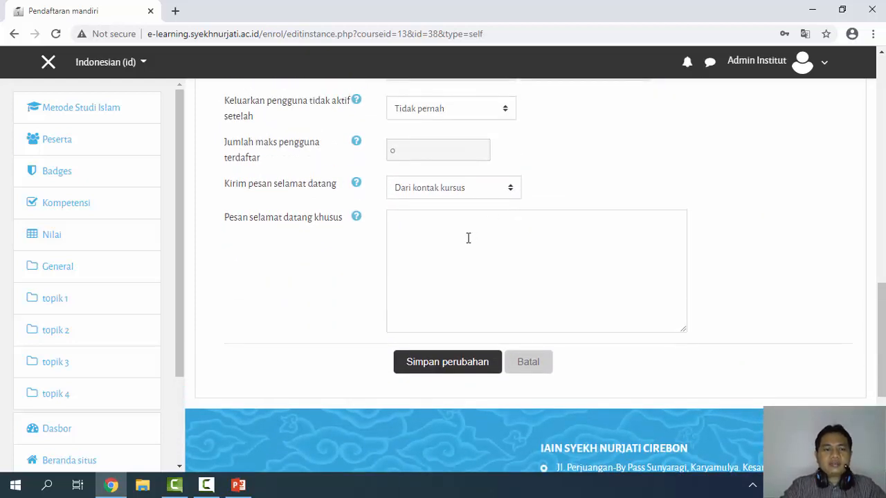
# Add the welcome message 'Silahkan mendaftar sesuai kontak pada KRS' and save the self-enrolment settings
pyautogui.click(467, 241)
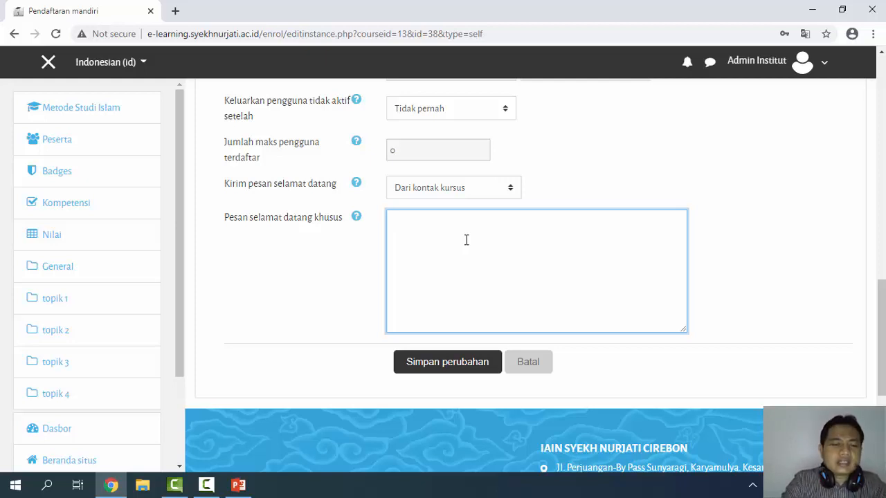
pyautogui.write('Silahkan ')
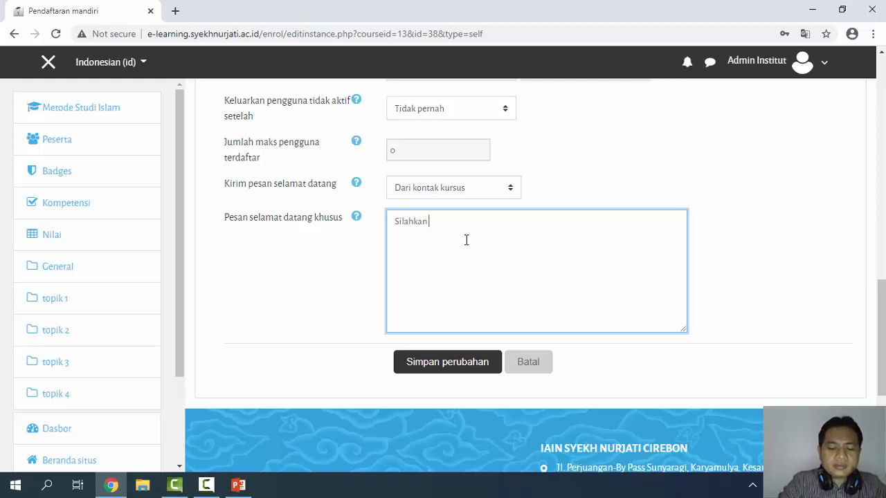
pyautogui.write('mendaftar ')
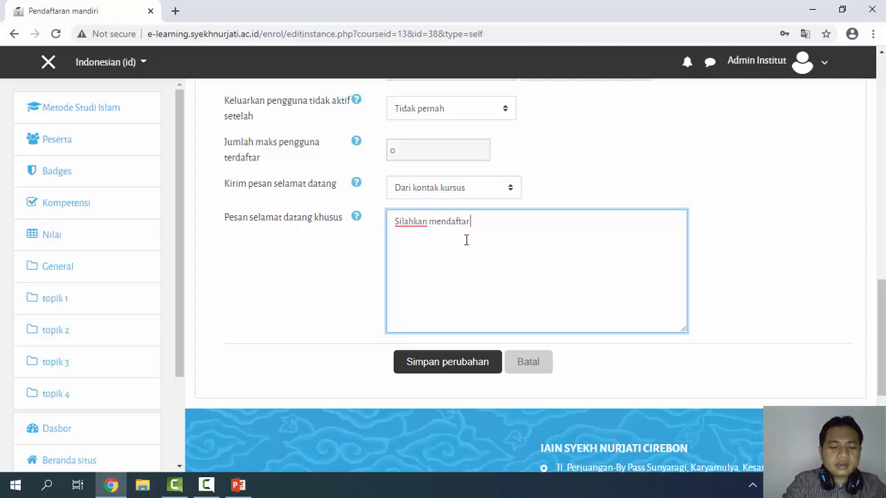
pyautogui.write('sesuai ')
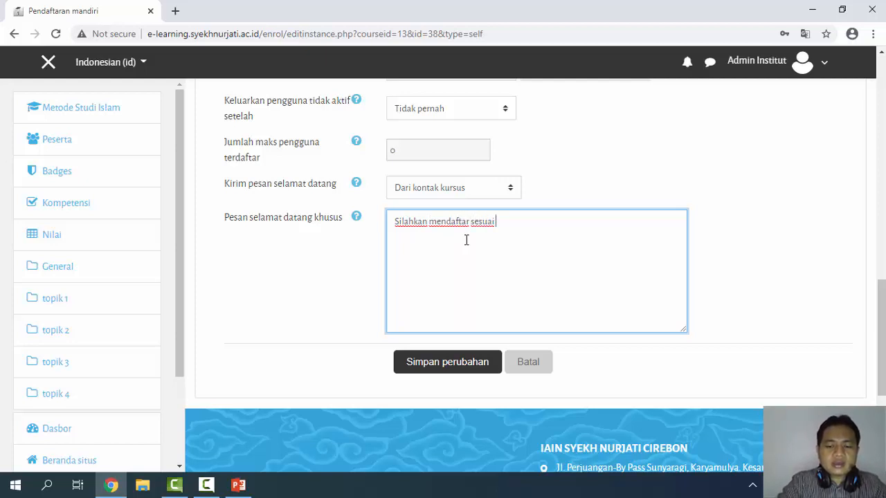
pyautogui.write('ko')
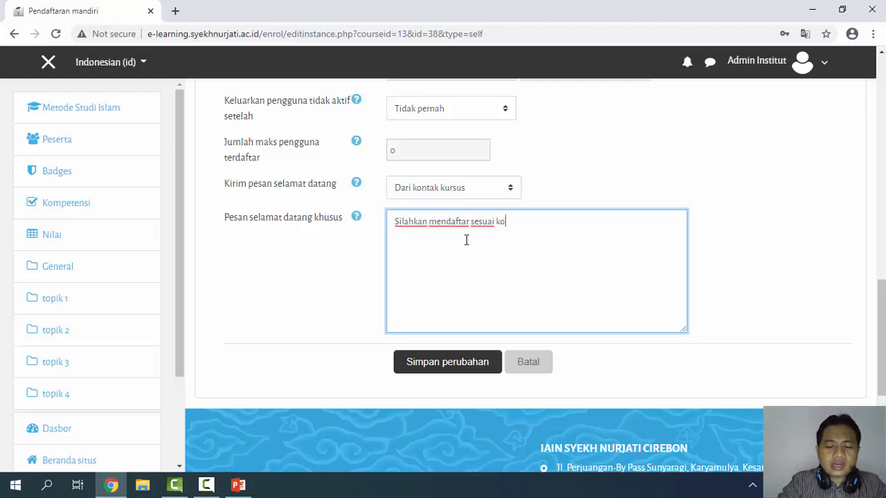
pyautogui.write('ntak p')
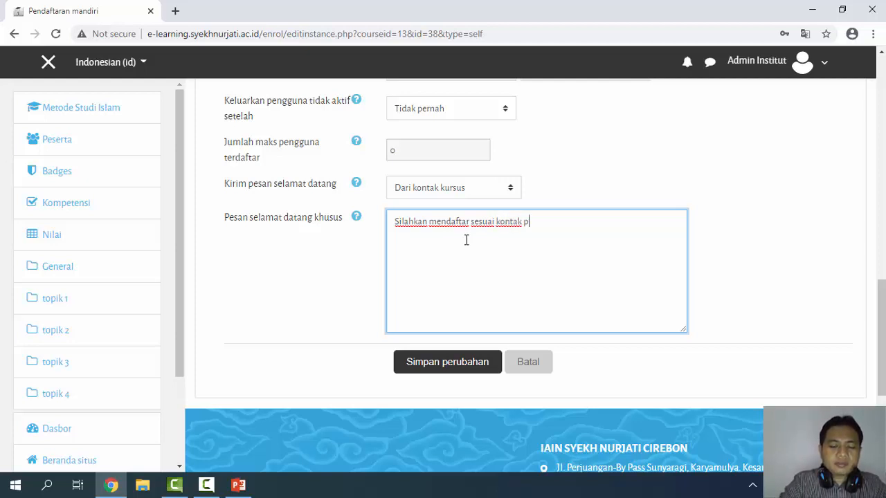
pyautogui.write('ada KRS')
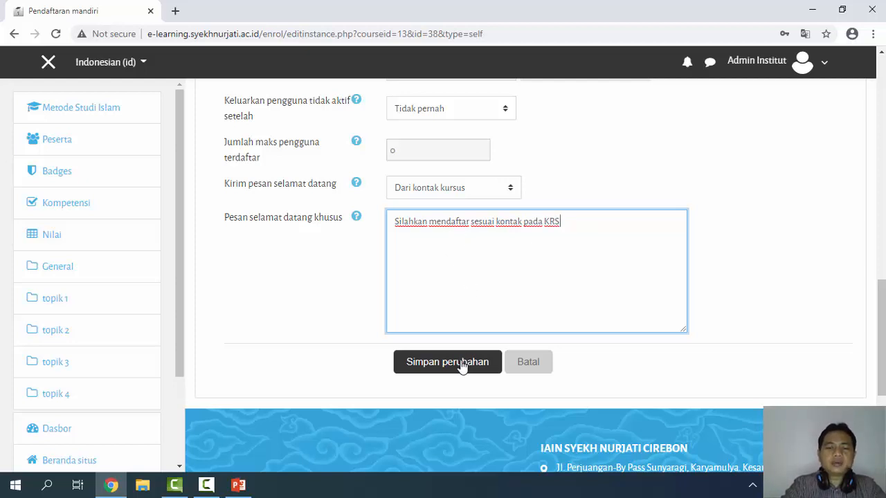
pyautogui.click(463, 367)
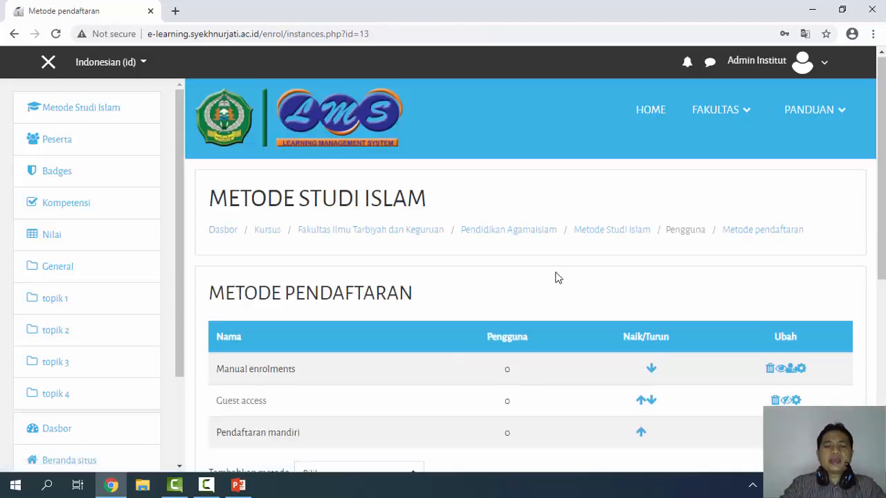
pyautogui.scroll(-3, 557, 271)
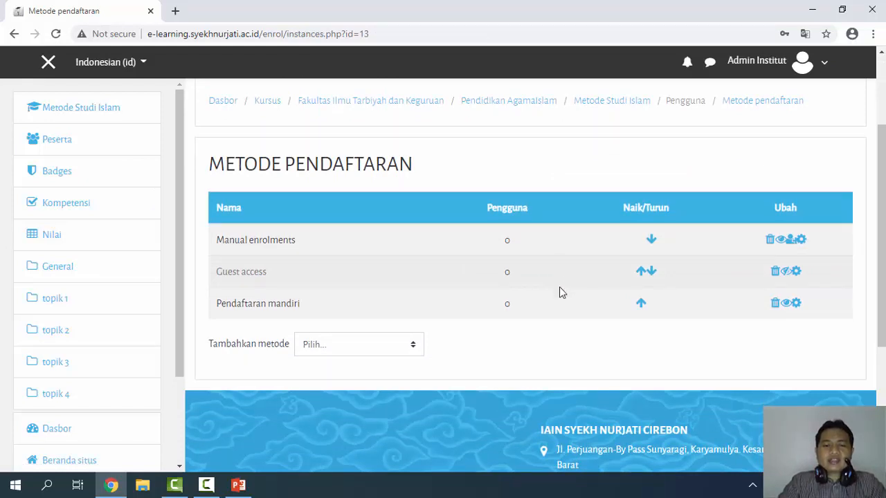
# Switch to PowerPoint's Administrator slide listing the four admin tasks
pyautogui.click(238, 485)
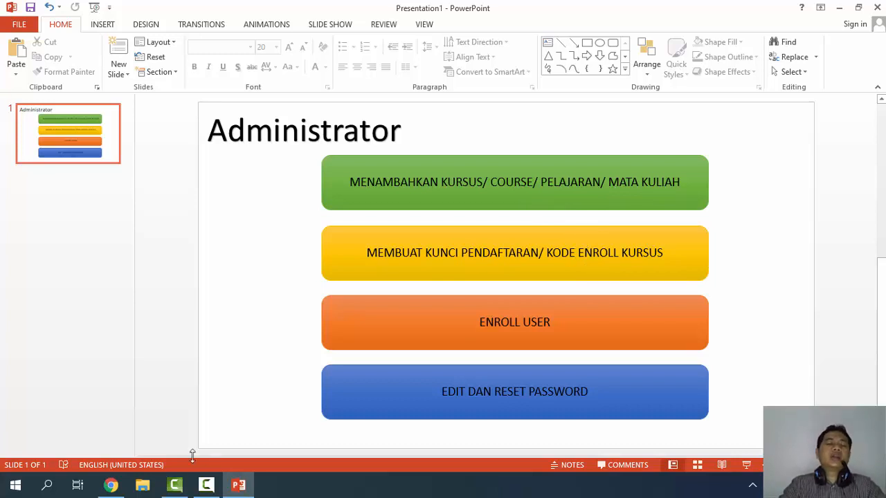
pyautogui.moveTo(186, 484)
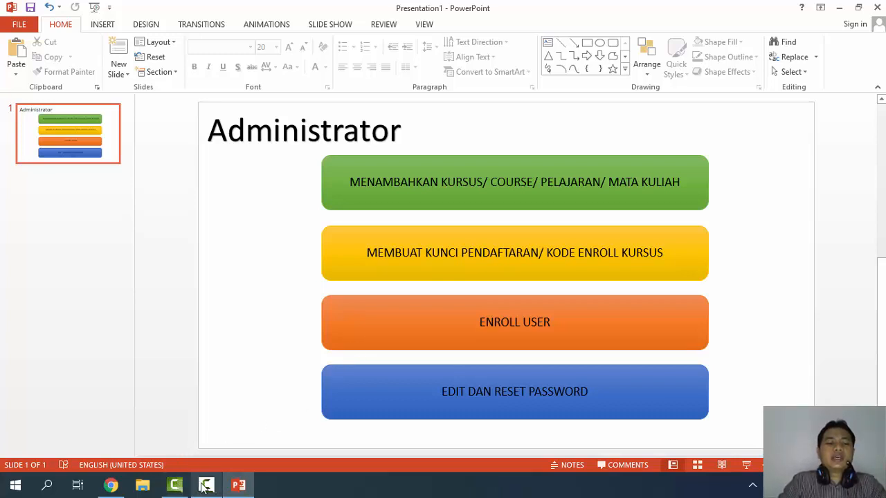
# Return to Chrome and scroll the Metode pendaftaran page up to the Metode Studi Islam header
pyautogui.click(111, 486)
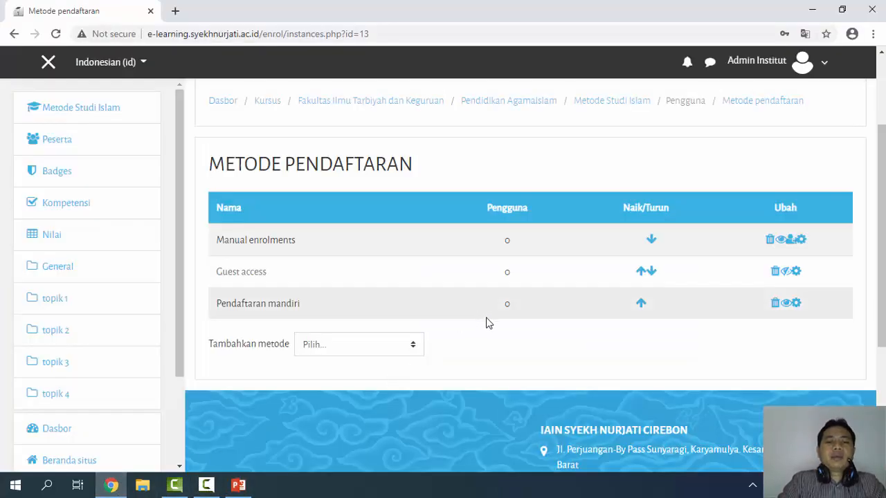
pyautogui.scroll(2, 486, 321)
pyautogui.scroll(-3, 486, 322)
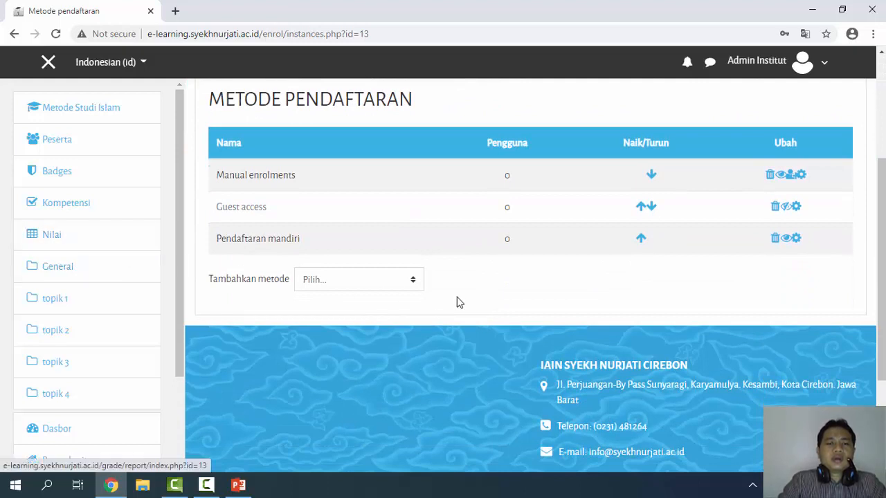
pyautogui.scroll(2, 457, 302)
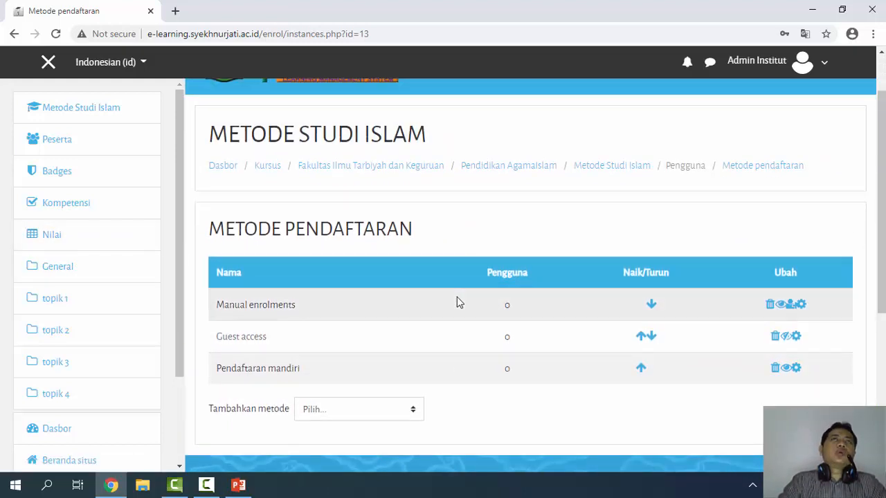
pyautogui.scroll(1, 457, 300)
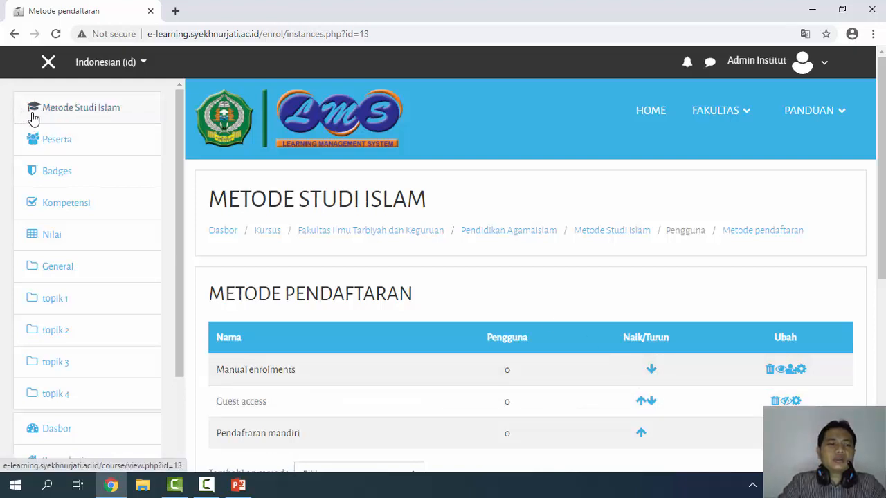
# Open the Peserta page of Metode Studi Islam and check it shows zero participants
pyautogui.click(62, 149)
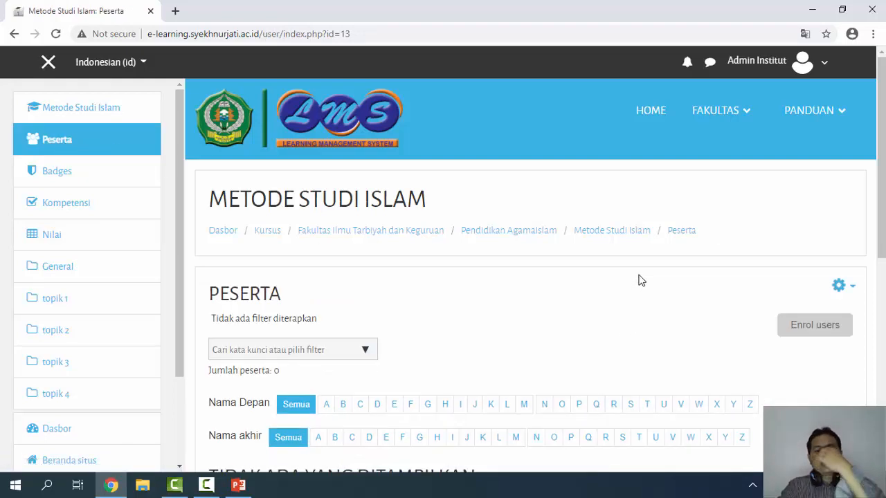
pyautogui.scroll(-3, 647, 275)
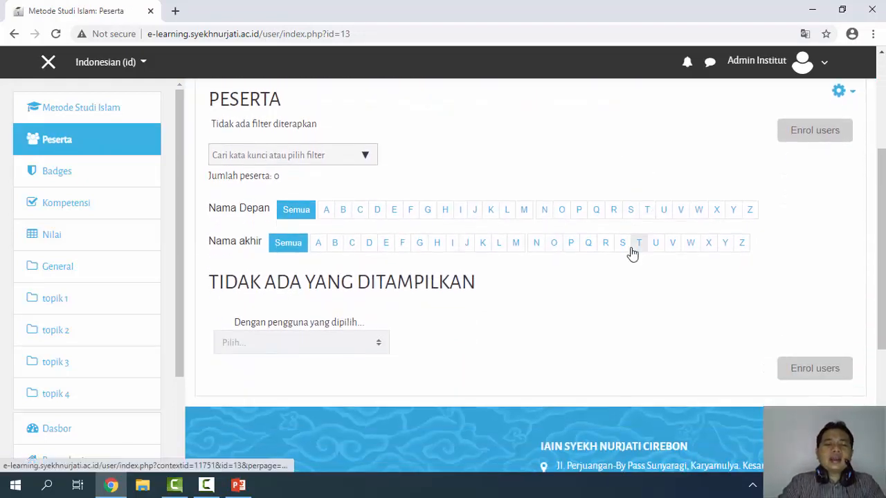
pyautogui.scroll(1, 630, 252)
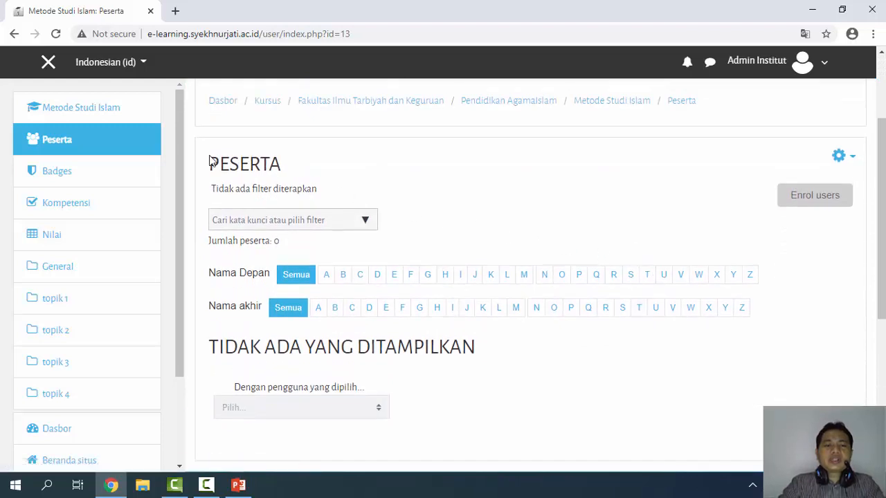
pyautogui.scroll(-2, 530, 241)
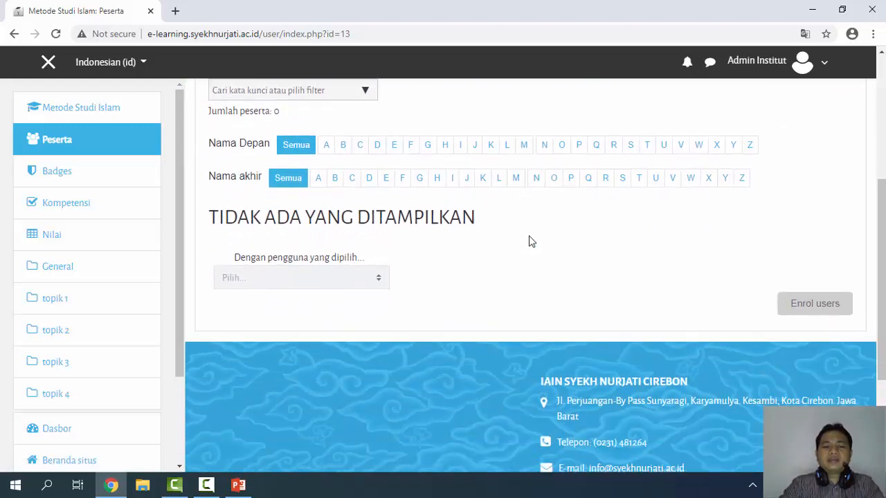
pyautogui.scroll(1, 524, 262)
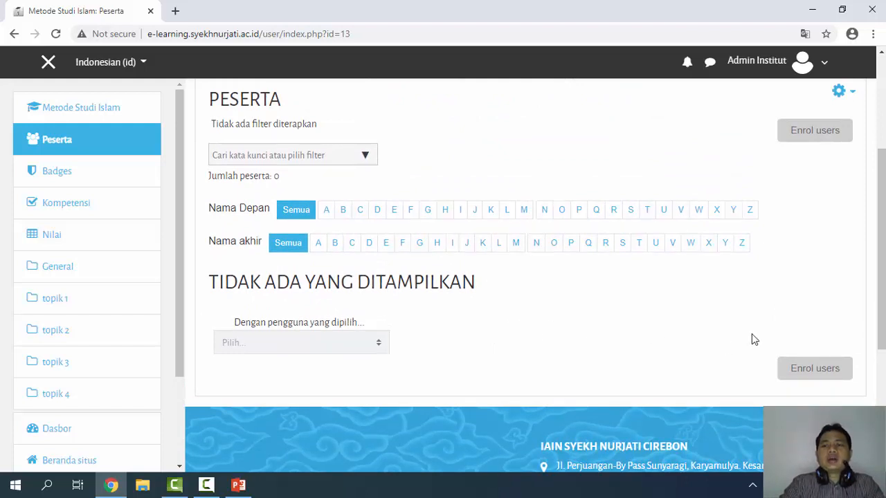
pyautogui.scroll(-1, 751, 337)
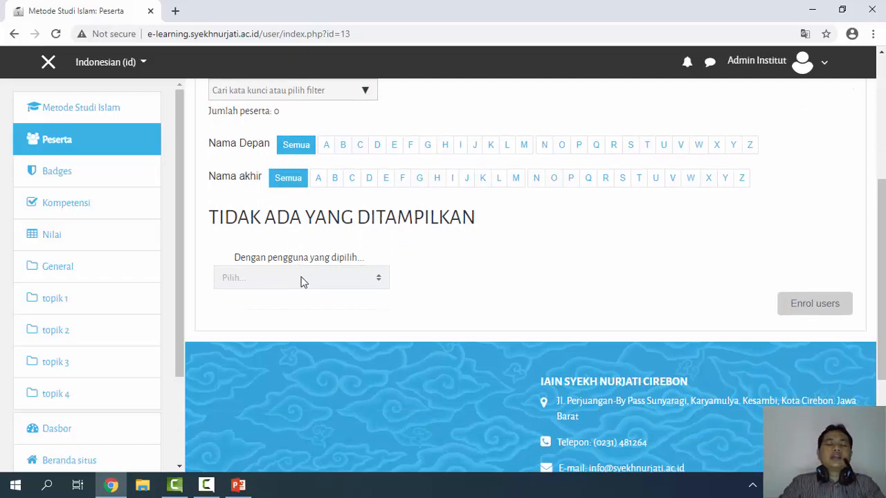
pyautogui.scroll(-3, 305, 278)
pyautogui.scroll(3, 388, 339)
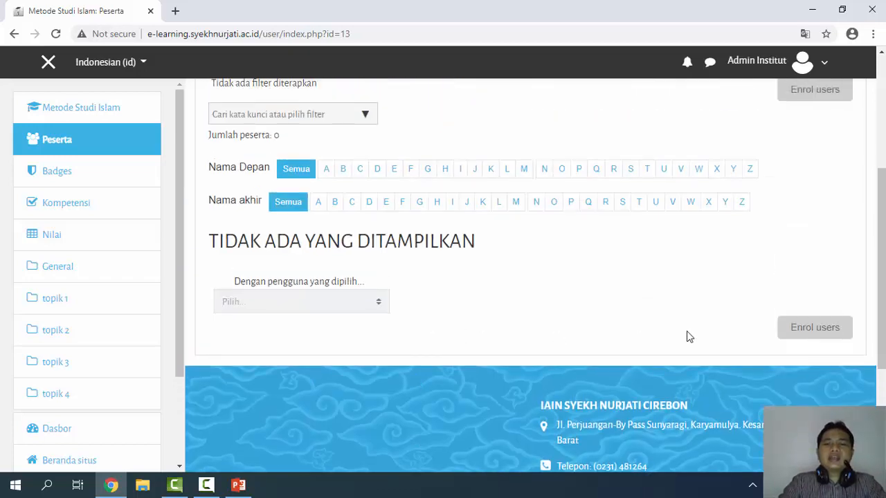
pyautogui.scroll(2, 688, 336)
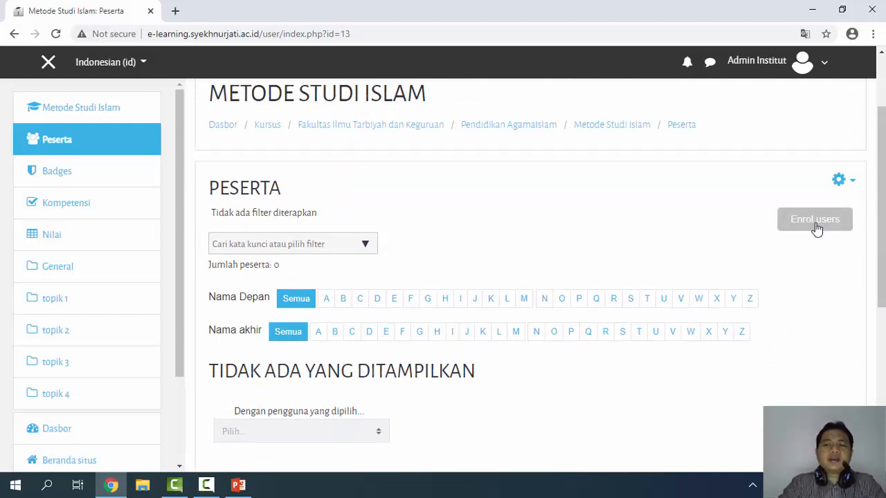
# Search for the teacher by name and enrol them in the course with the Pengajar role
pyautogui.click(818, 227)
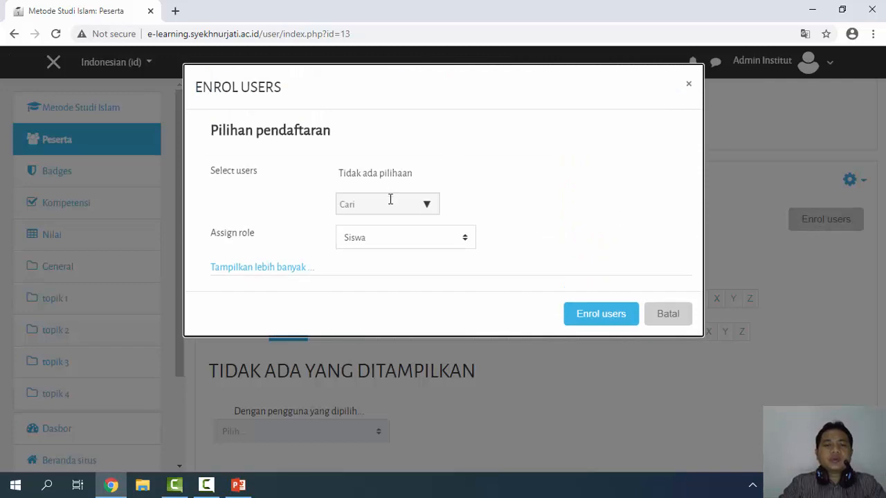
pyautogui.click(379, 240)
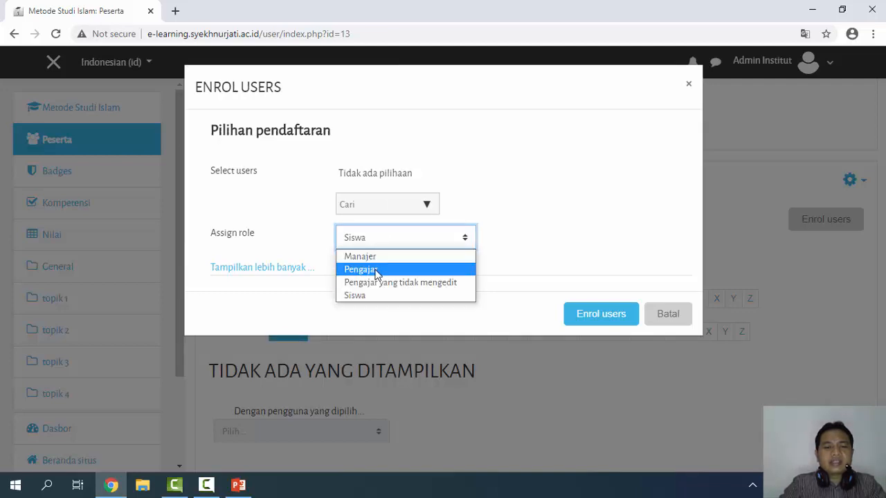
pyautogui.click(376, 269)
pyautogui.click(376, 203)
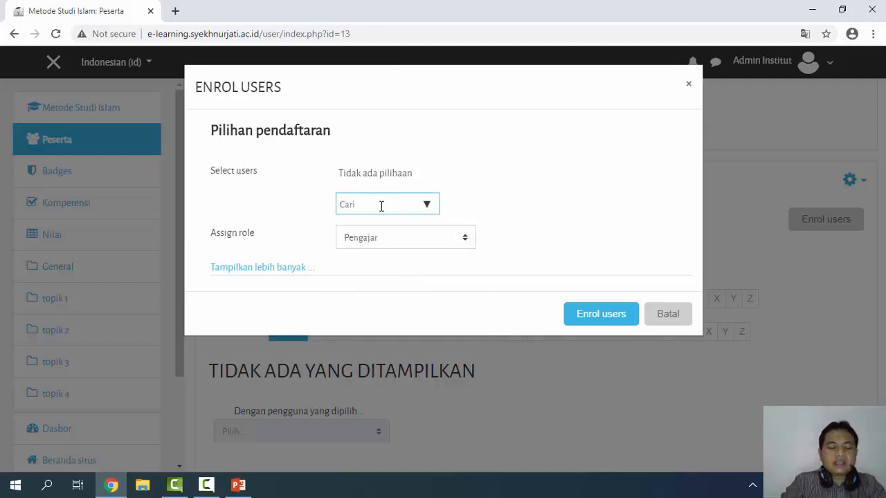
pyautogui.write('suteja')
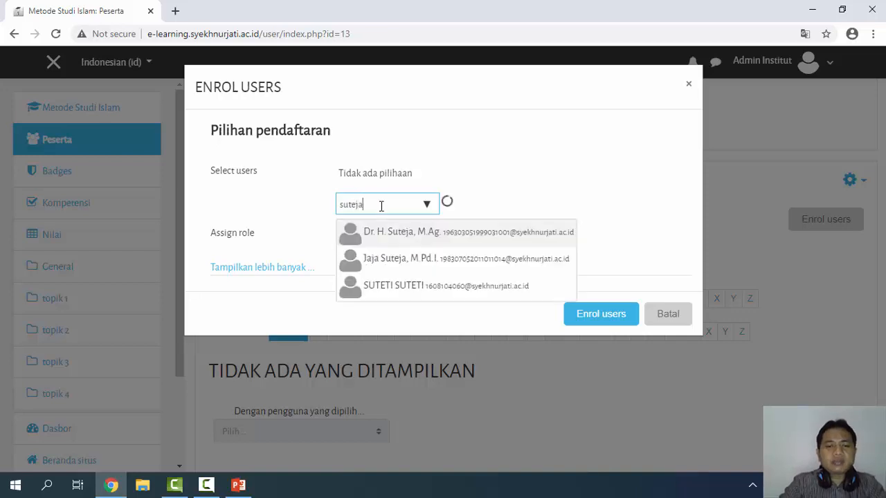
pyautogui.click(399, 239)
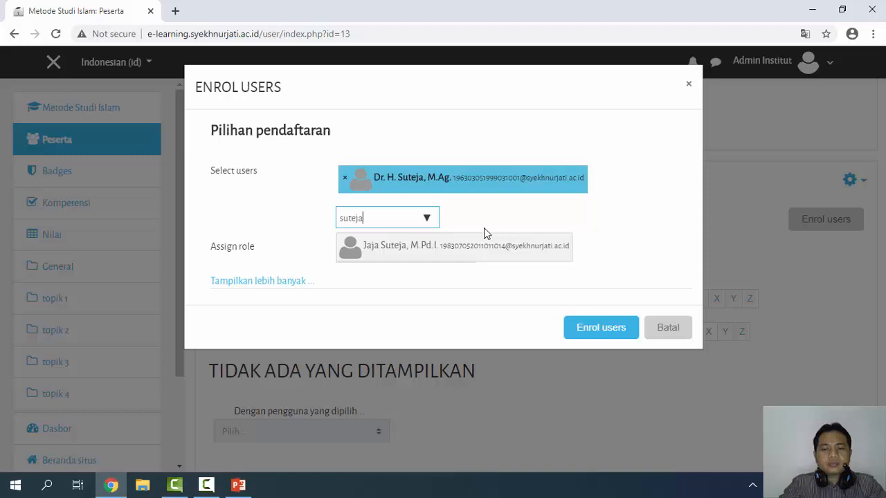
pyautogui.click(601, 328)
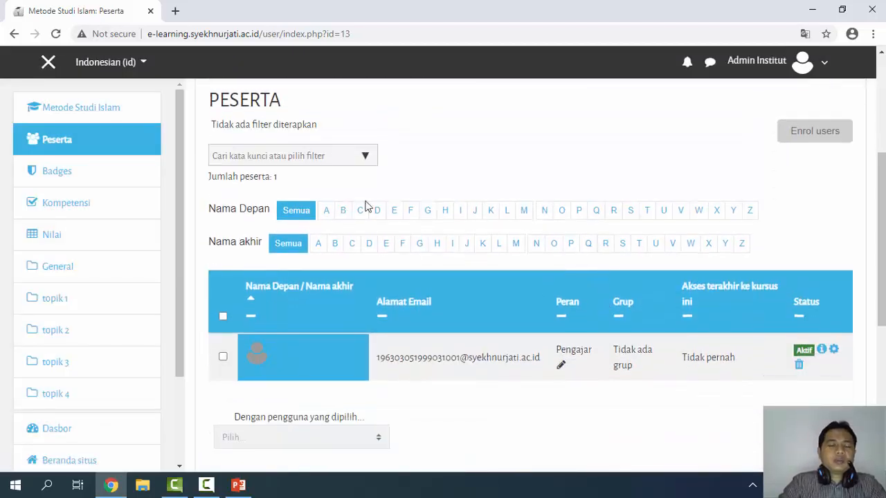
pyautogui.scroll(3, 389, 219)
pyautogui.scroll(-3, 392, 217)
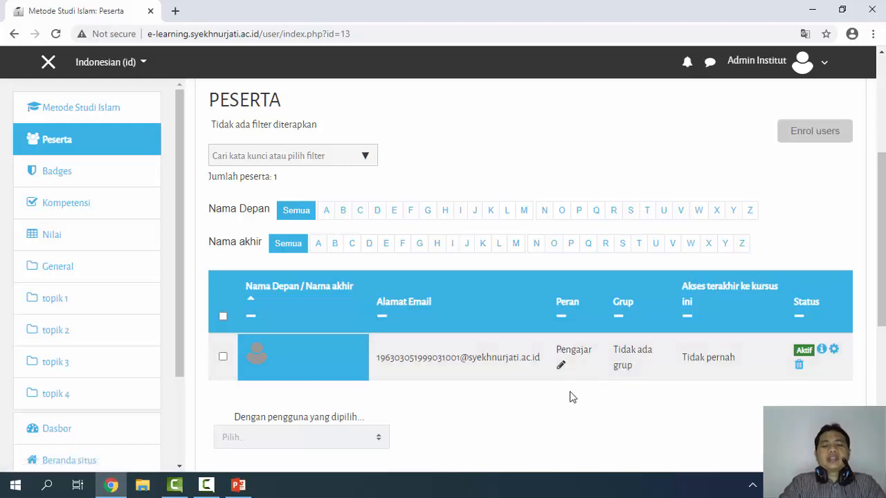
pyautogui.scroll(-1, 572, 396)
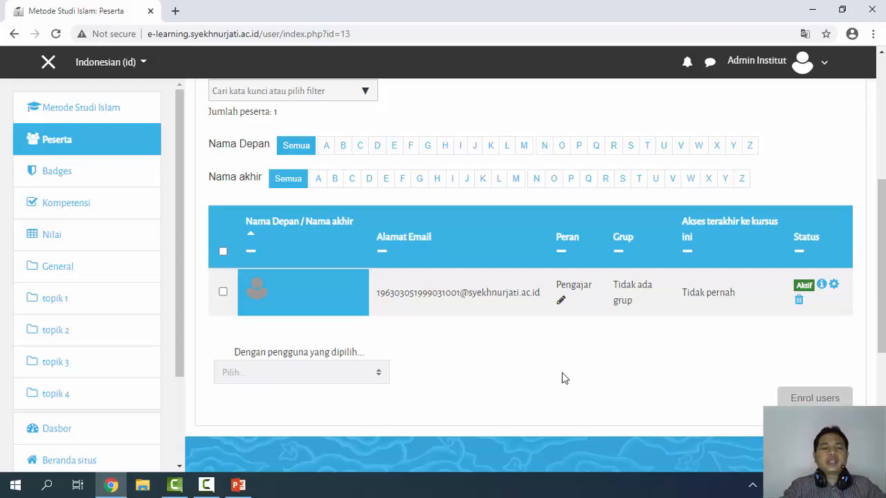
pyautogui.scroll(-2, 409, 311)
pyautogui.scroll(1, 329, 227)
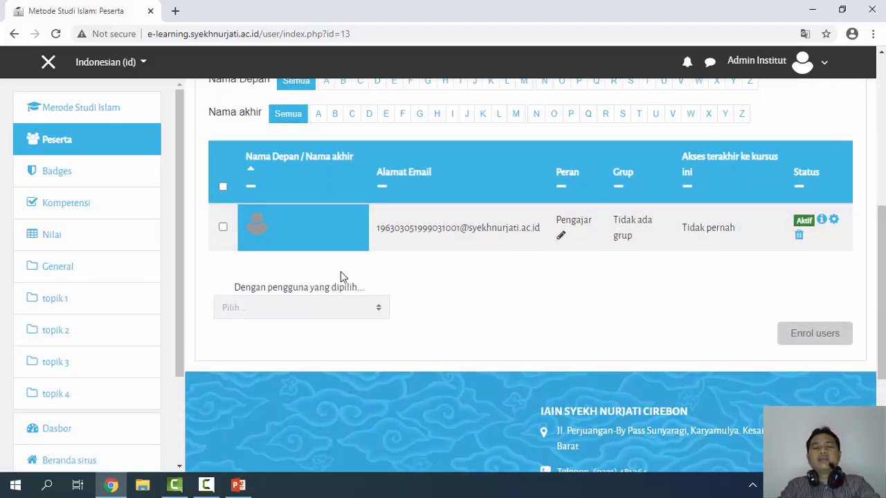
pyautogui.scroll(4, 353, 305)
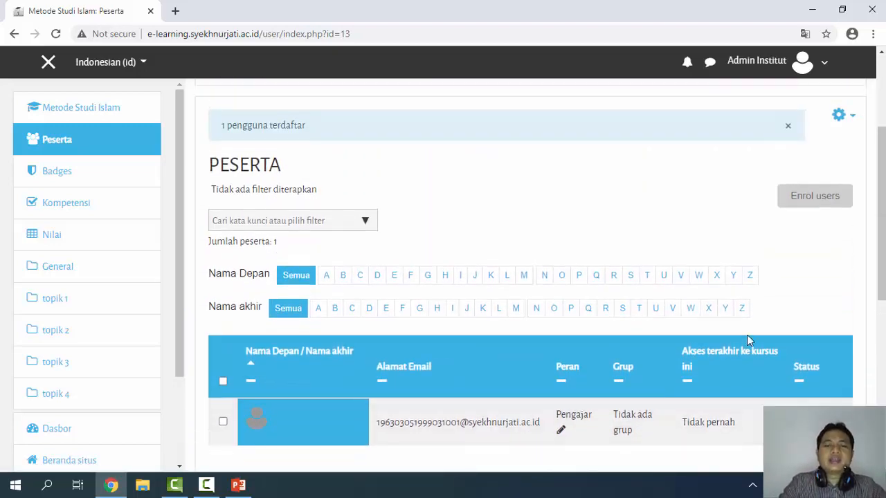